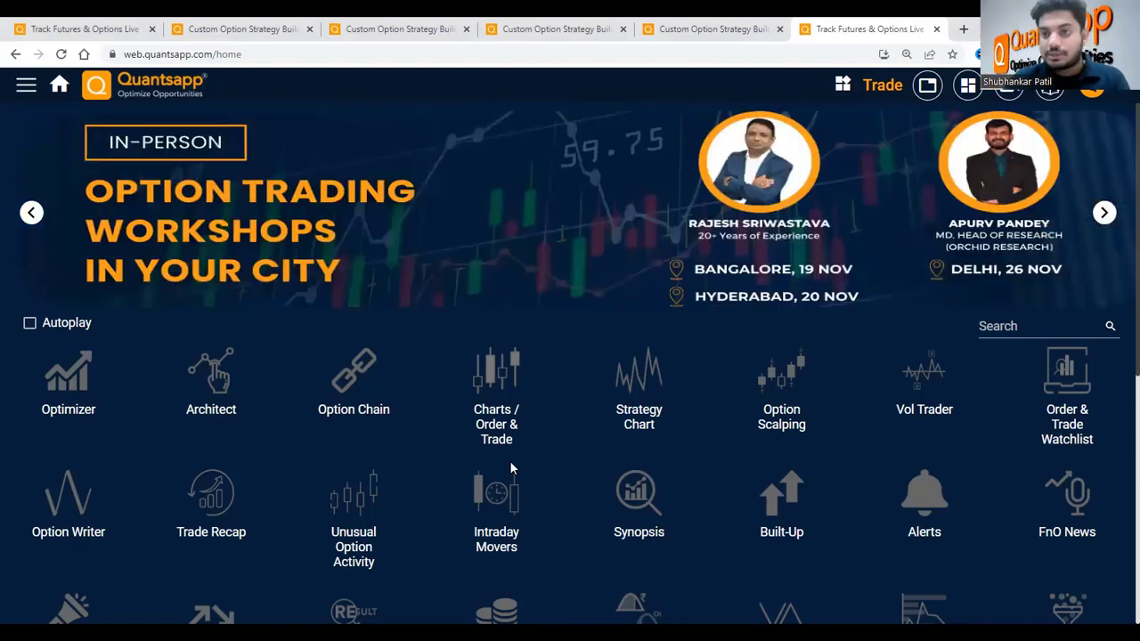
- Search the tools for IV and open the ITC implied volatility chart with a look back of 250
{"action": "left_click", "coordinate": [1026, 325]}
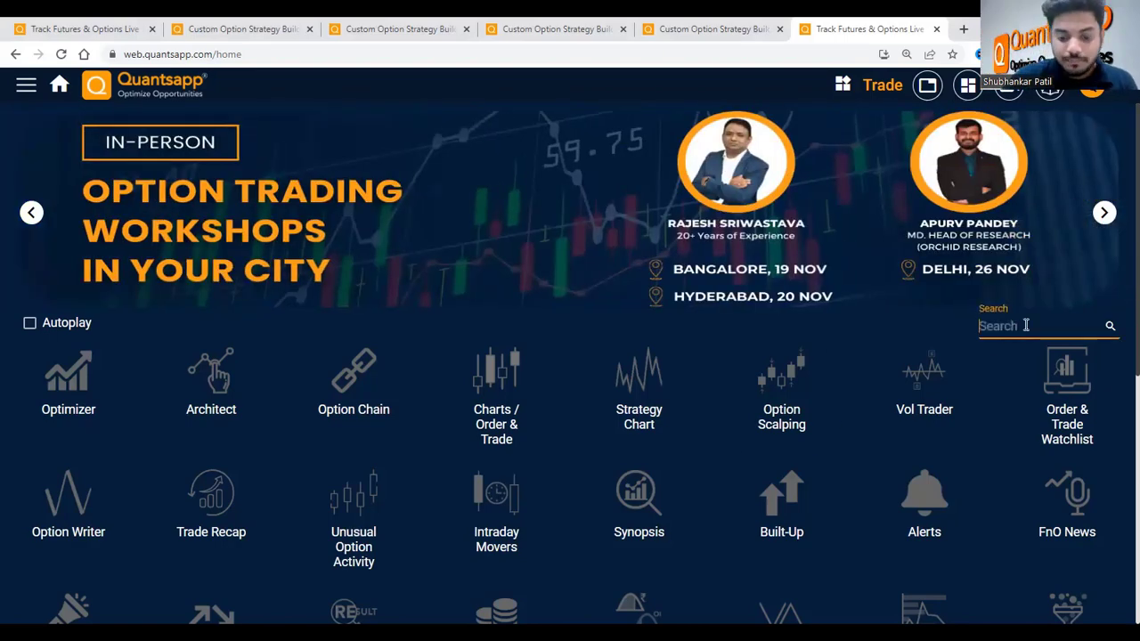
{"action": "type", "text": "IV"}
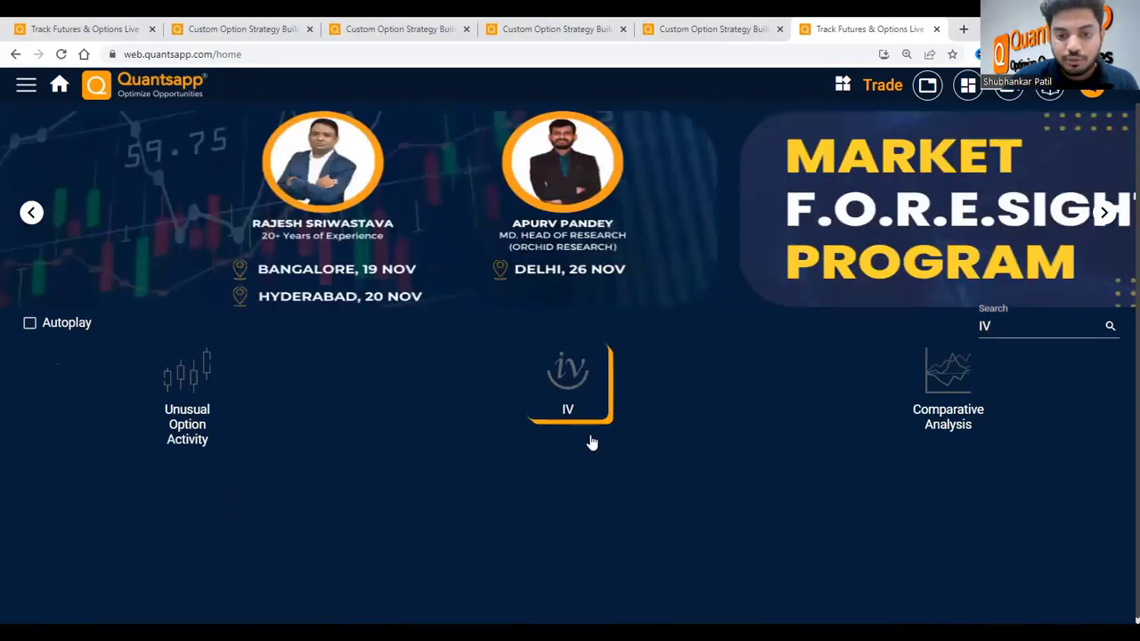
{"action": "mouse_move", "coordinate": [592, 443]}
{"action": "left_click", "coordinate": [796, 449]}
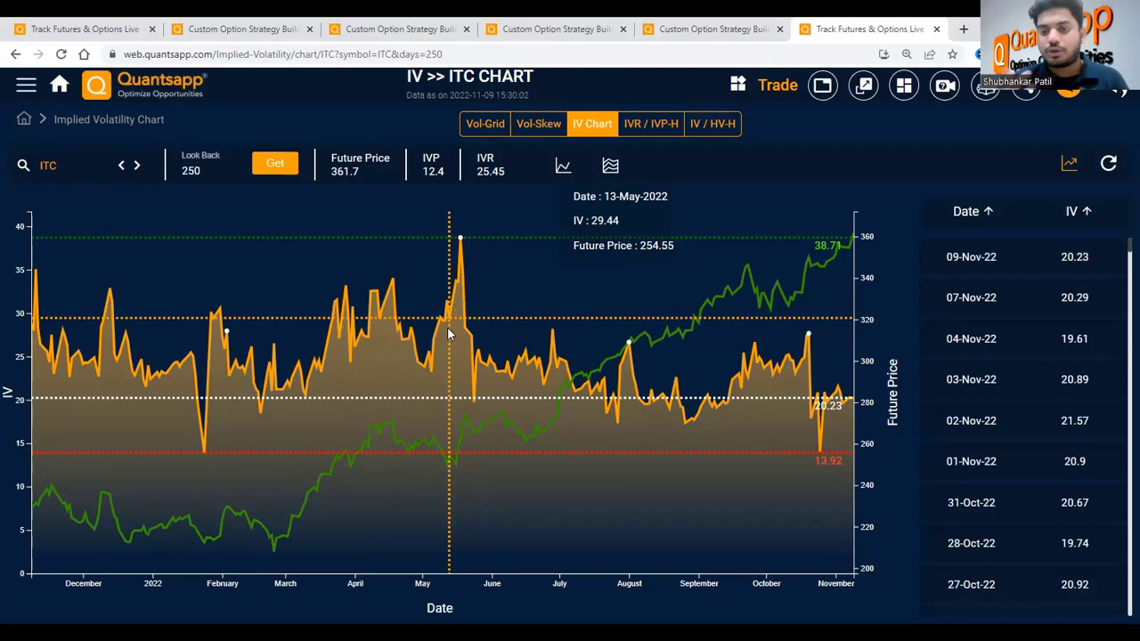
- Open the ITC Long Call strategy, outline its strategy name, and raise the IV skew to 52% to examine the payoff
{"action": "left_click", "coordinate": [228, 25]}
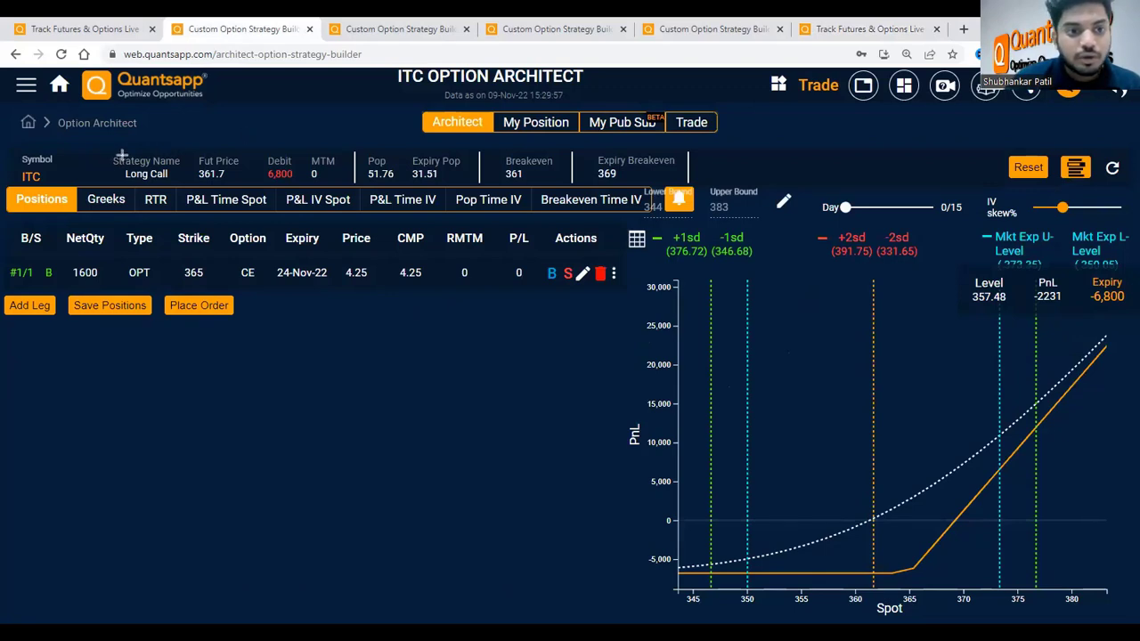
{"action": "left_click_drag", "start_coordinate": [102, 153], "coordinate": [191, 182]}
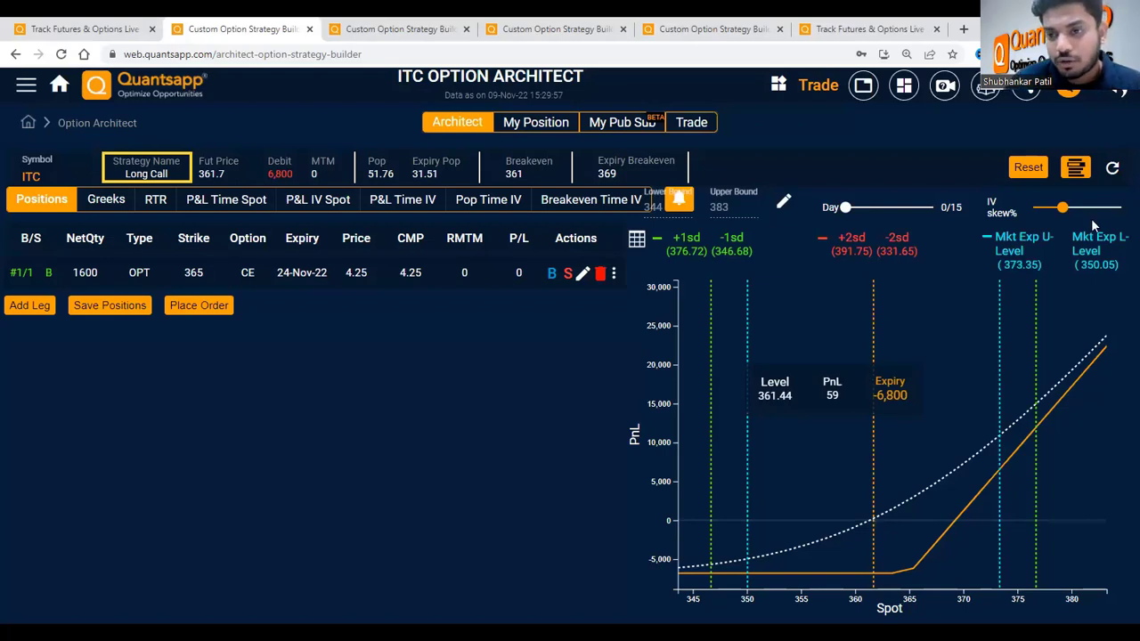
{"action": "mouse_move", "coordinate": [1074, 207]}
{"action": "left_click_drag", "start_coordinate": [1074, 207], "coordinate": [1078, 208]}
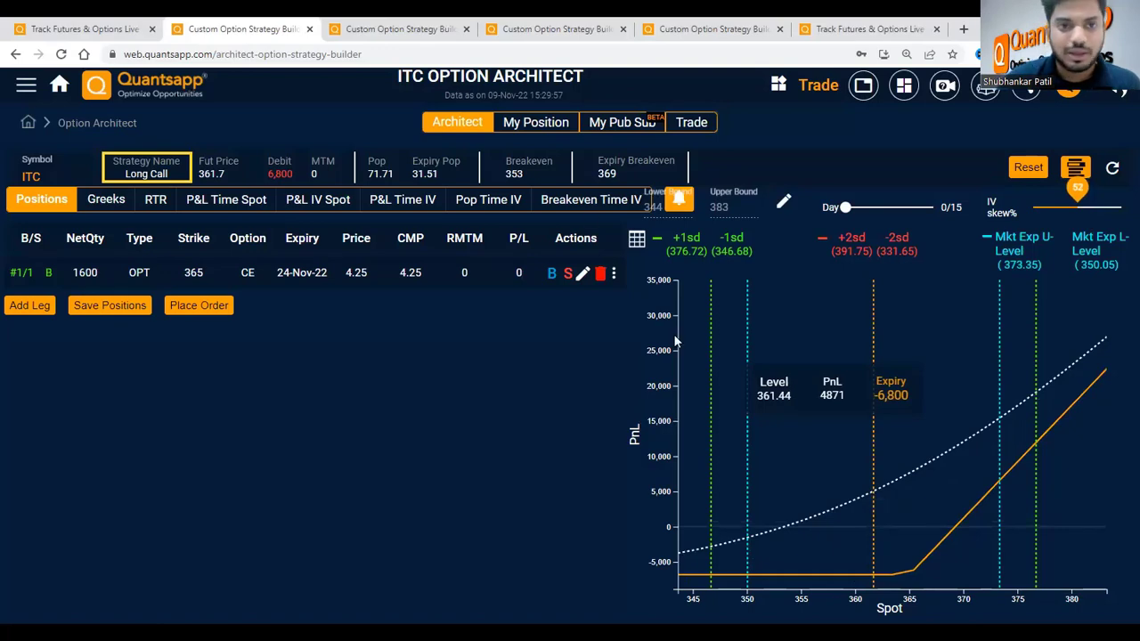
- Look through the other prepared ITC option strategies and the ITC implied volatility chart
{"action": "left_click", "coordinate": [426, 25]}
{"action": "left_click", "coordinate": [508, 21]}
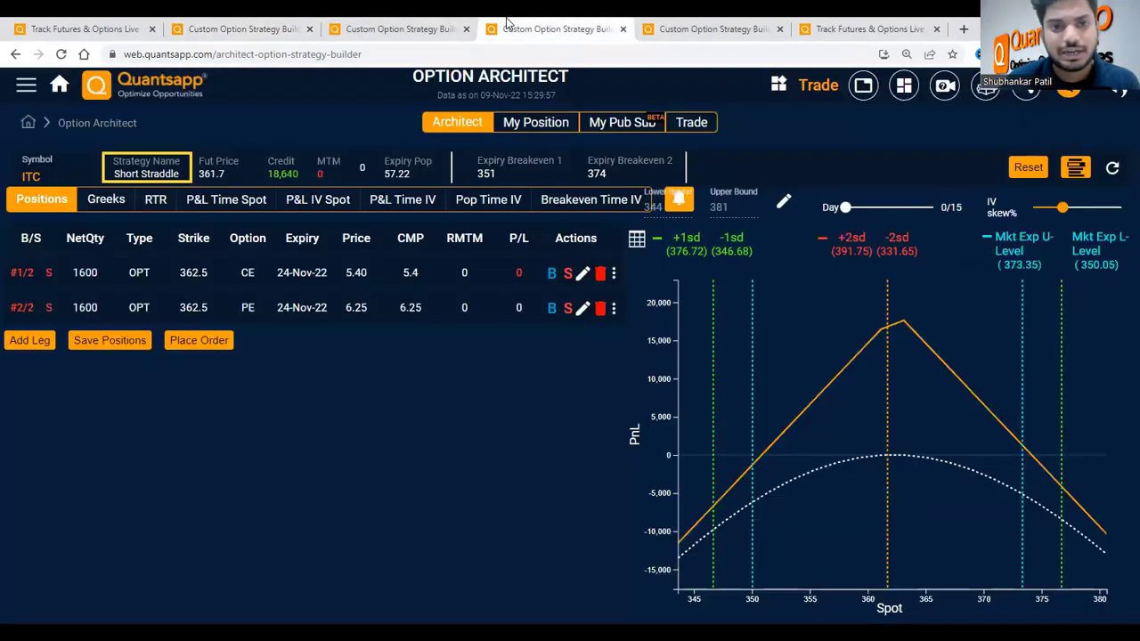
{"action": "left_click", "coordinate": [677, 24]}
{"action": "left_click", "coordinate": [862, 23]}
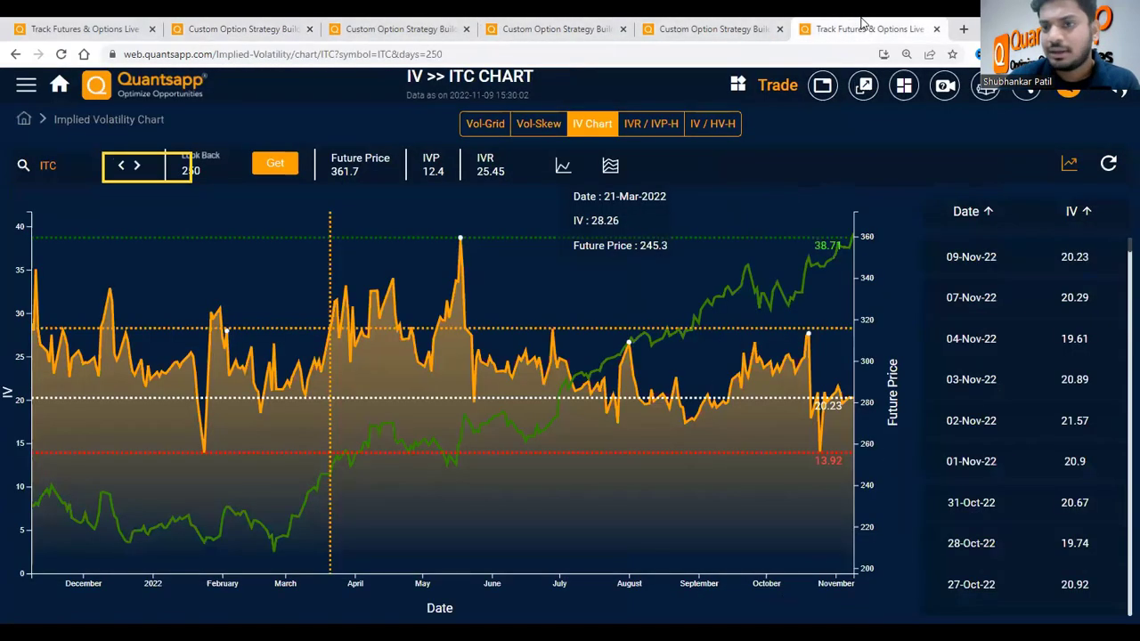
- Return to the ITC Long Call strategy and lower its IV skew to 1%
{"action": "left_click", "coordinate": [283, 25]}
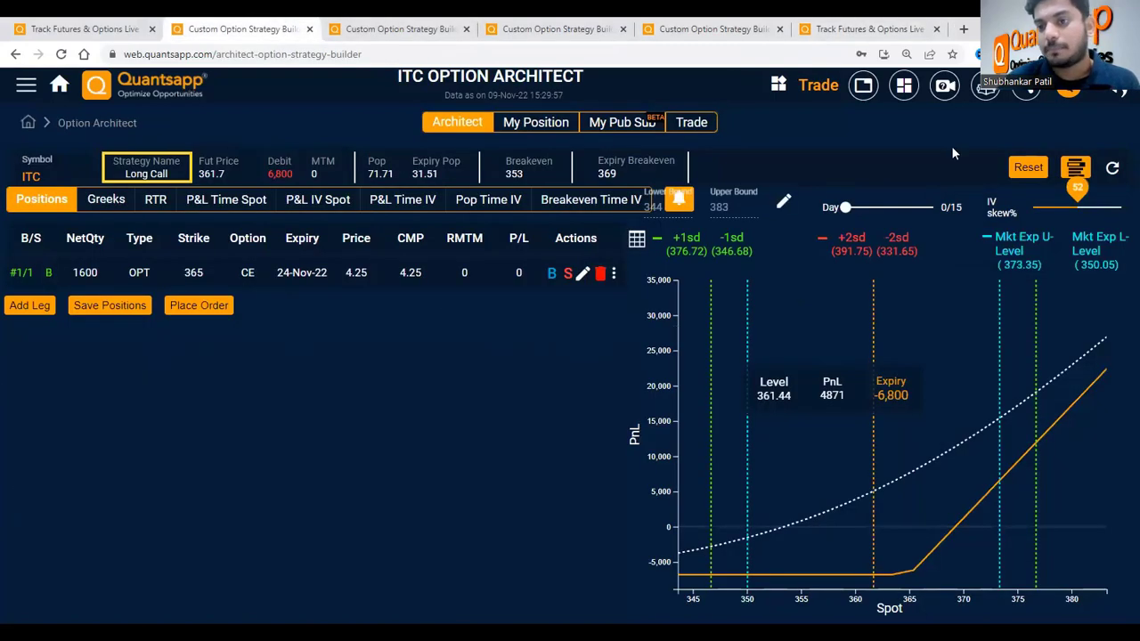
{"action": "left_click_drag", "start_coordinate": [1077, 189], "coordinate": [1062, 193]}
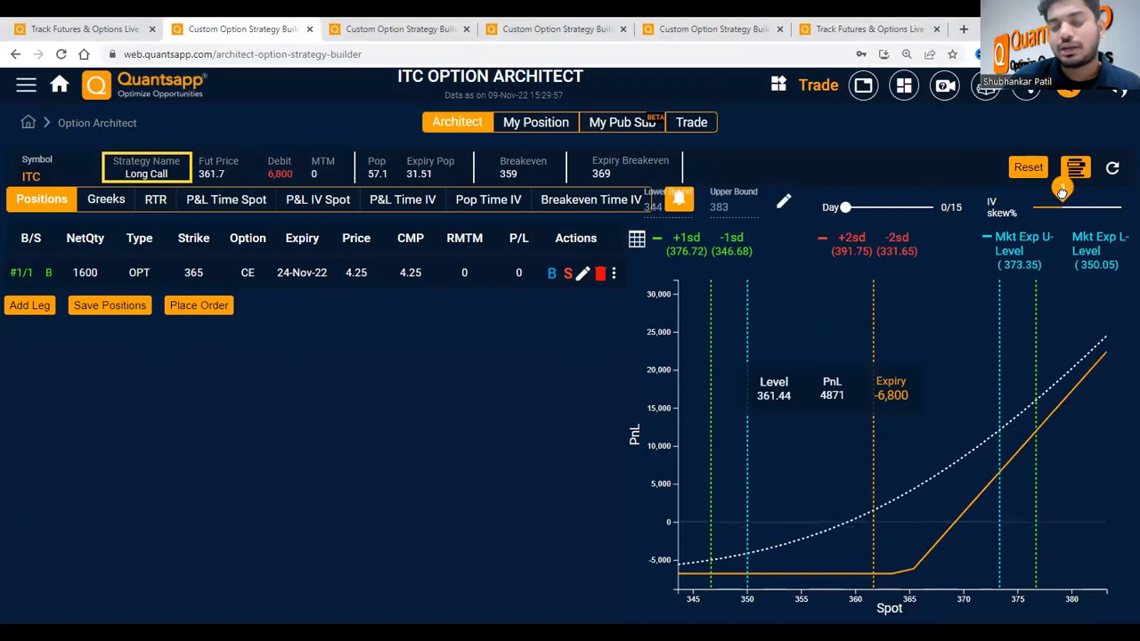
{"action": "left_click", "coordinate": [1062, 192]}
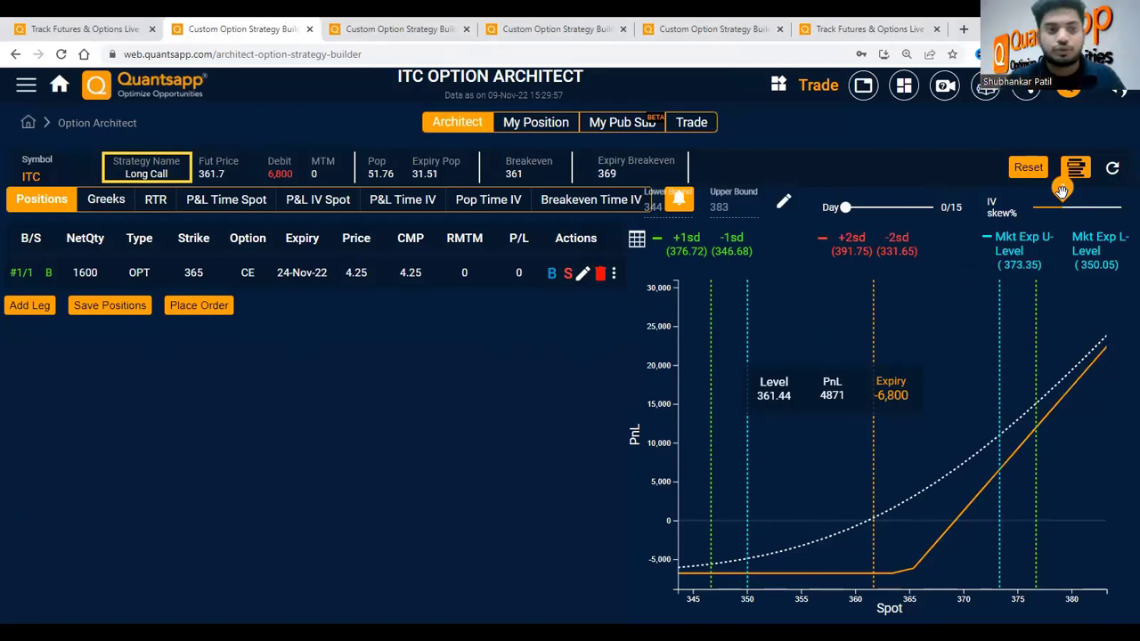
{"action": "left_click", "coordinate": [1062, 192]}
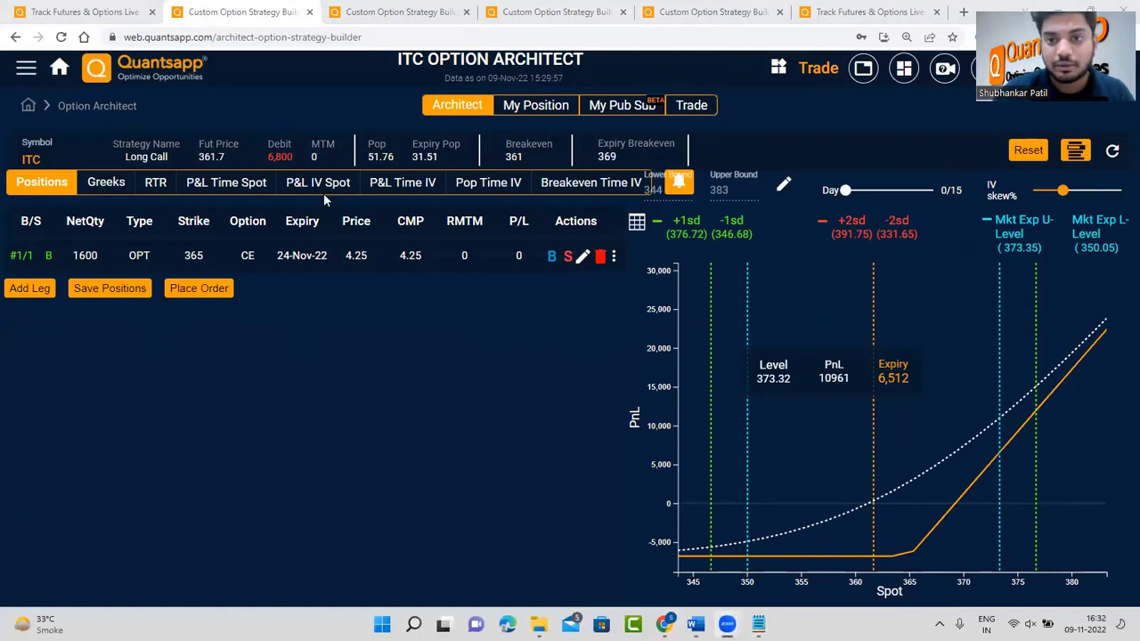
- Switch to Notepad and start an item numbered 2. on a new line below the IV check item
{"action": "left_click", "coordinate": [758, 624]}
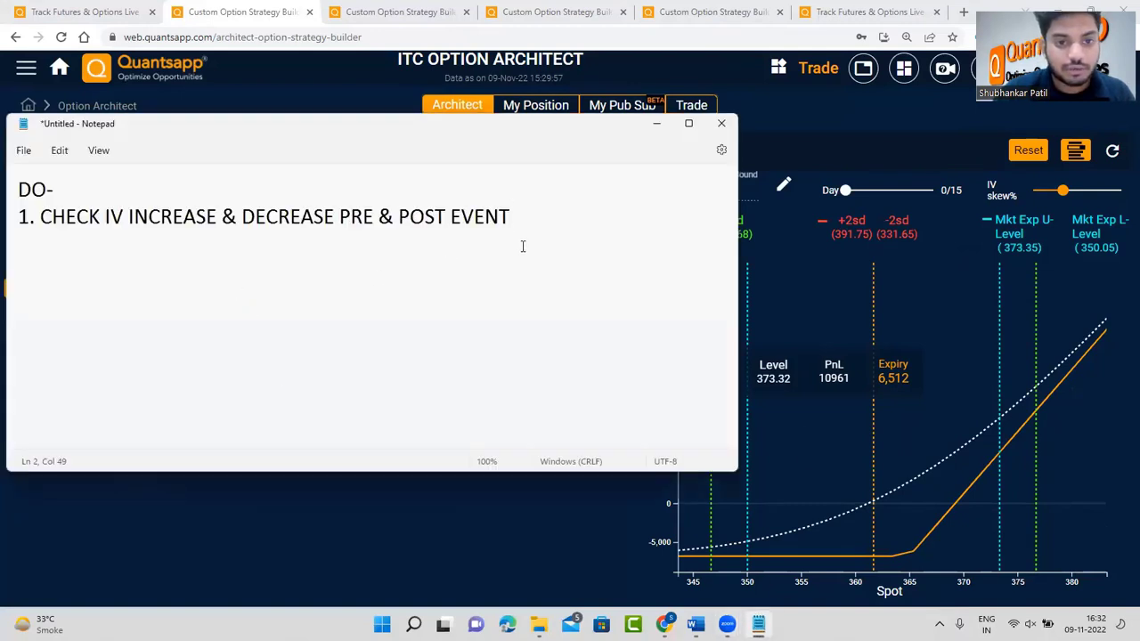
{"action": "key", "text": "Return"}
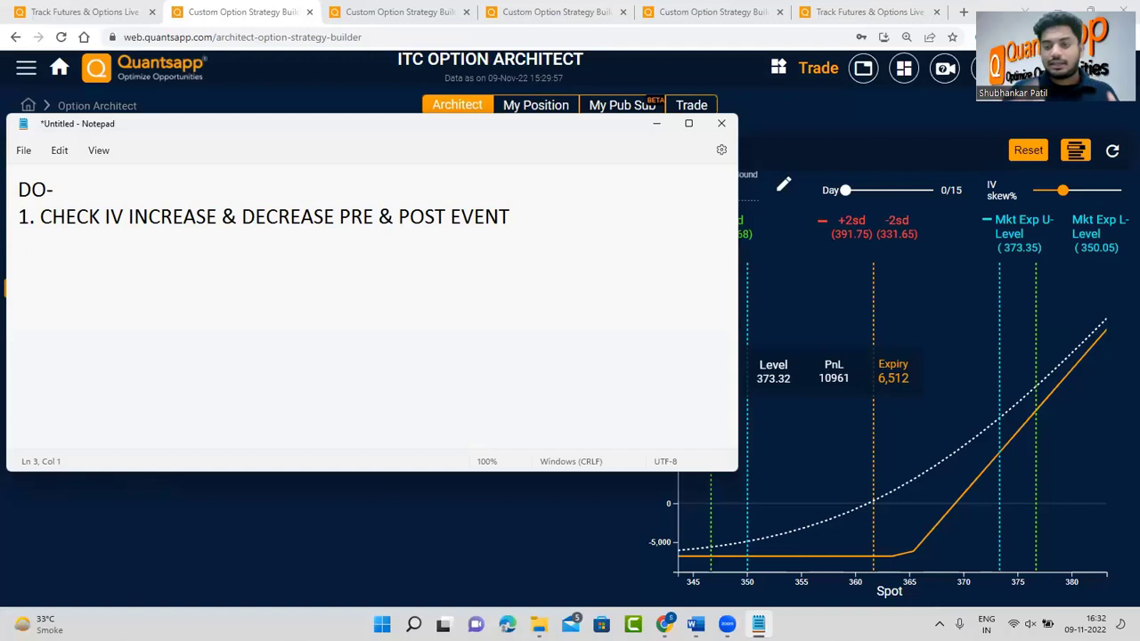
{"action": "type", "text": "2."}
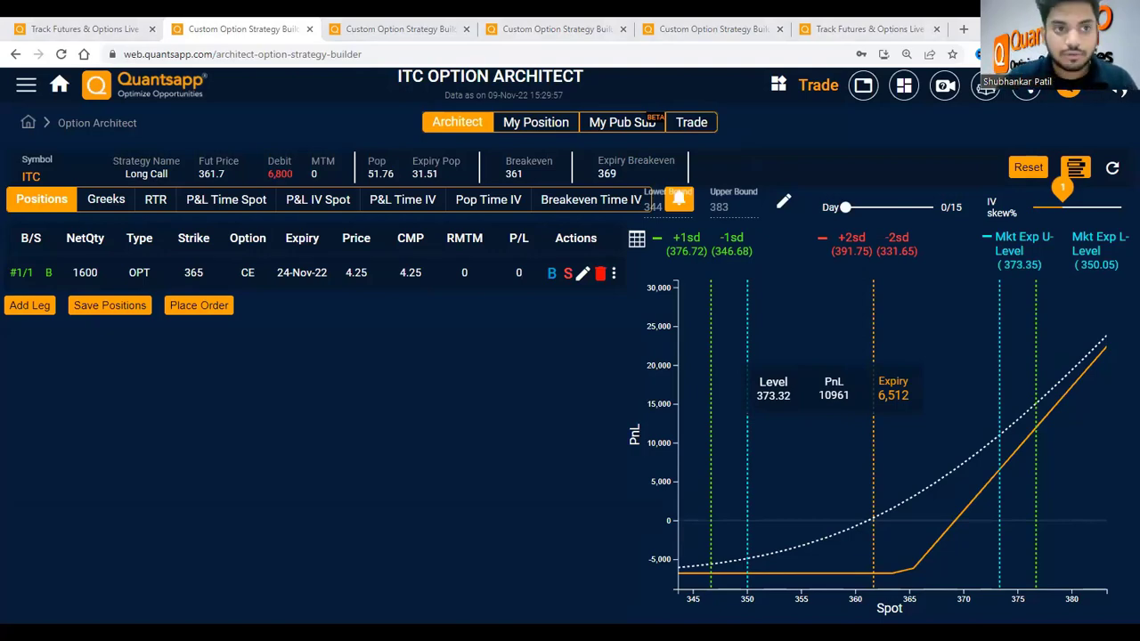
- Review the ITC implied volatility chart, and open the ITC Long Straddle strategy with its text selection cleared
{"action": "key", "text": "ctrl+shift+Tab"}
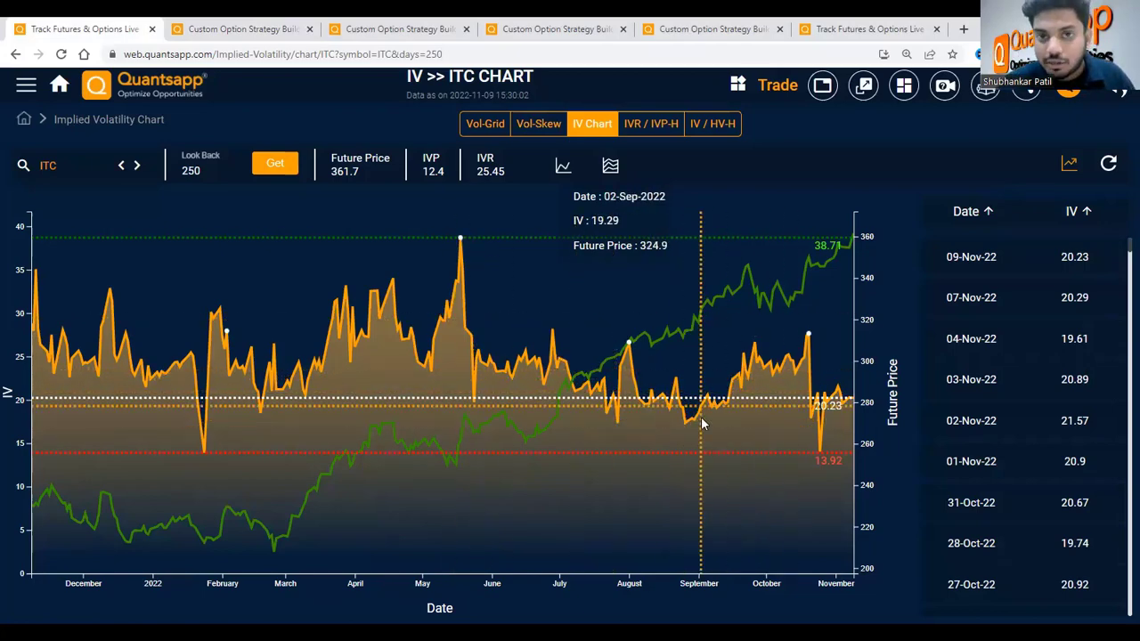
{"action": "left_click", "coordinate": [698, 29]}
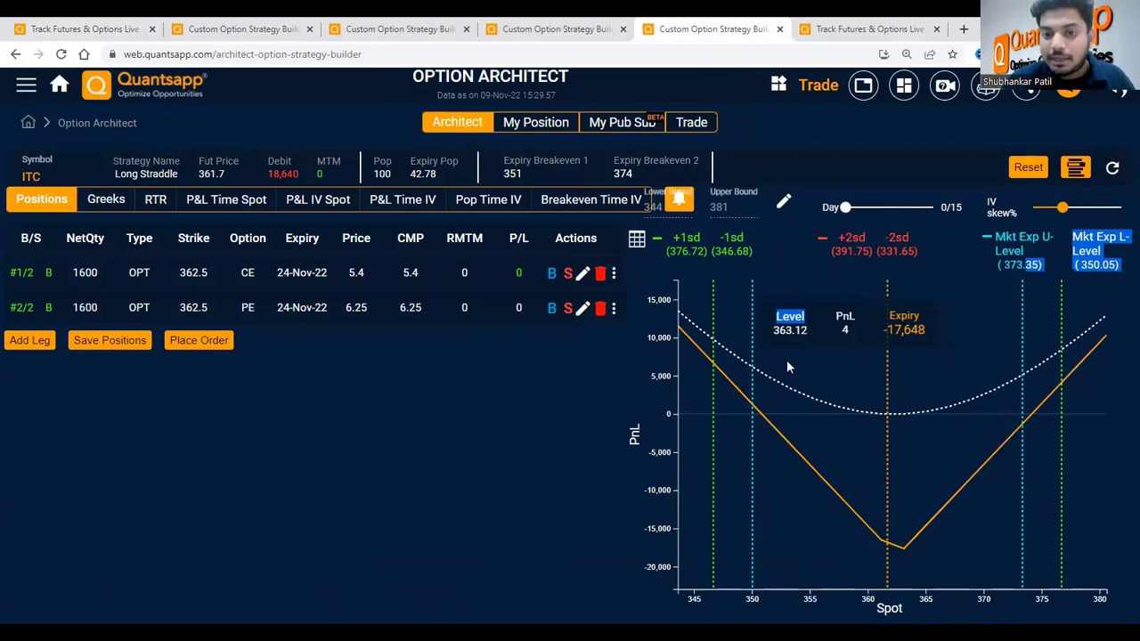
{"action": "left_click", "coordinate": [794, 235]}
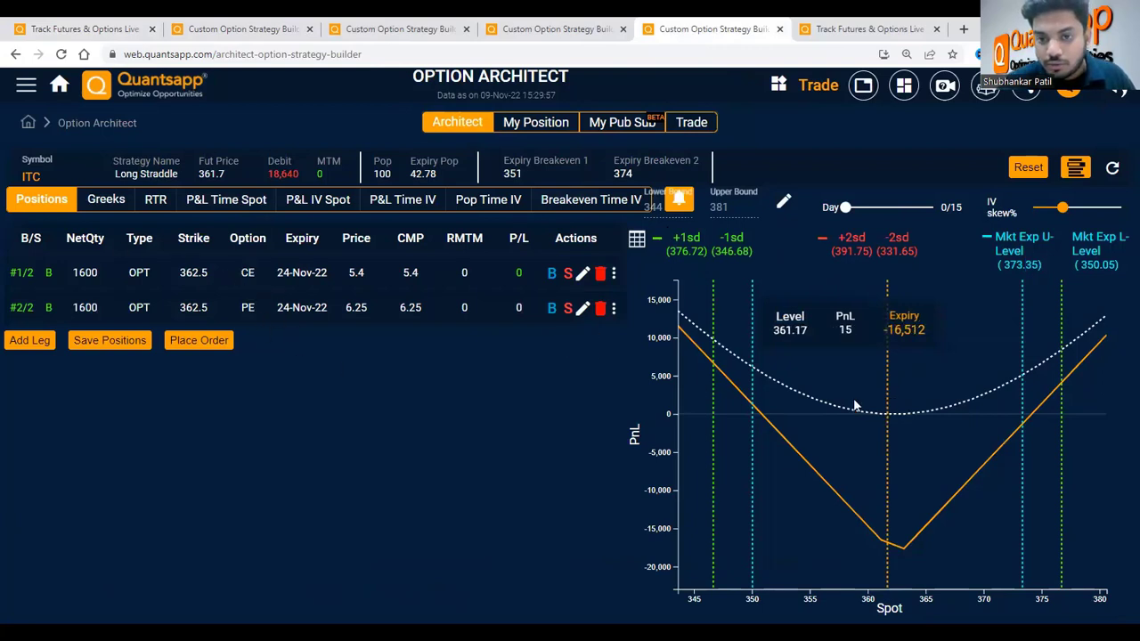
- Show the Long Straddle payoff as a table and highlight the PNL value at level 361.17
{"action": "left_click", "coordinate": [636, 241]}
{"action": "scroll", "coordinate": [814, 451], "scroll_direction": "down", "scroll_amount": 5}
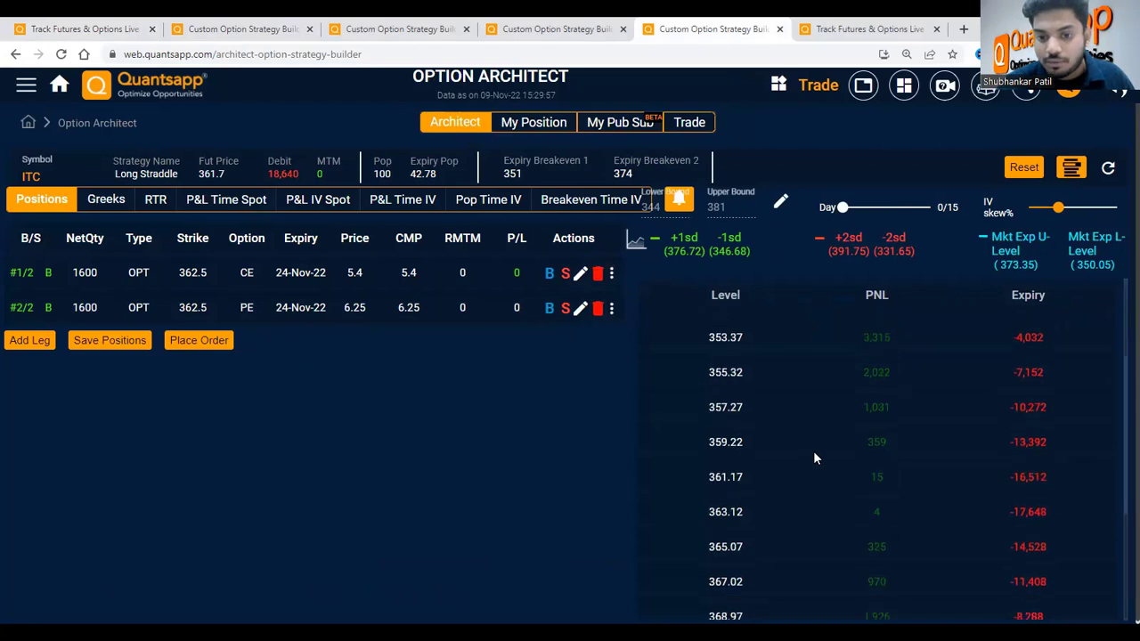
{"action": "scroll", "coordinate": [815, 458], "scroll_direction": "down", "scroll_amount": 1}
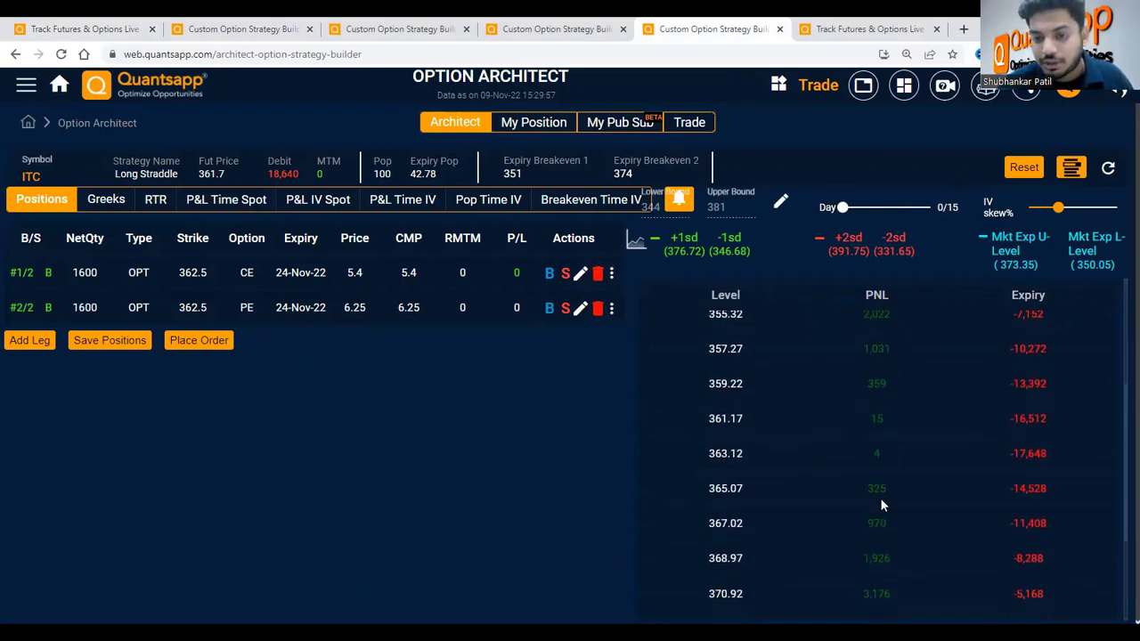
{"action": "left_click_drag", "start_coordinate": [878, 451], "coordinate": [885, 421]}
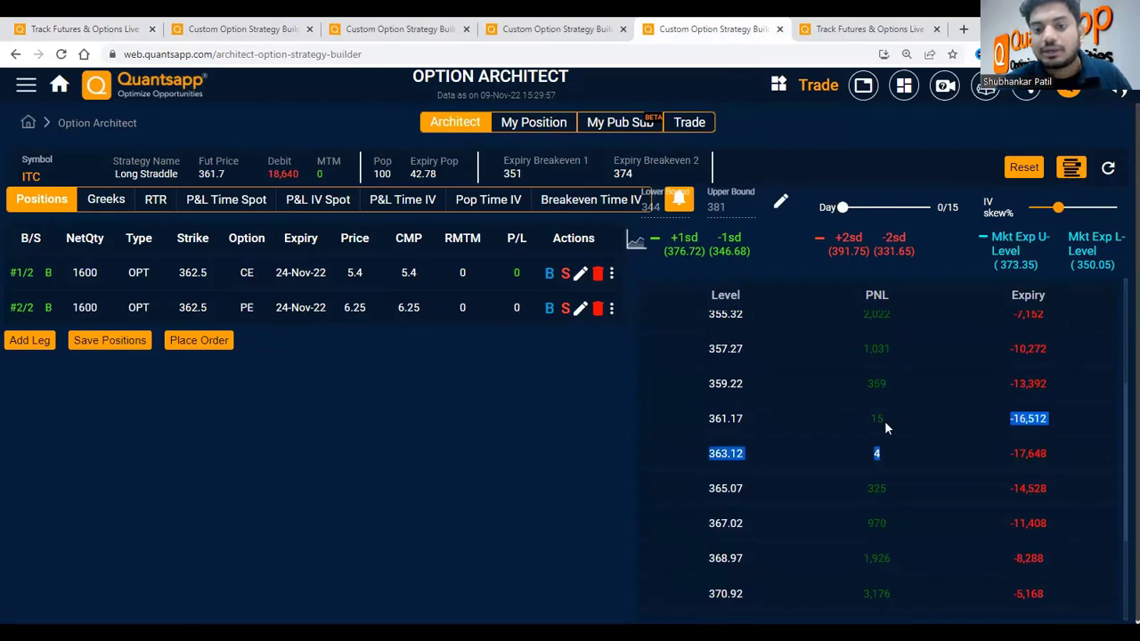
{"action": "double_click", "coordinate": [880, 420]}
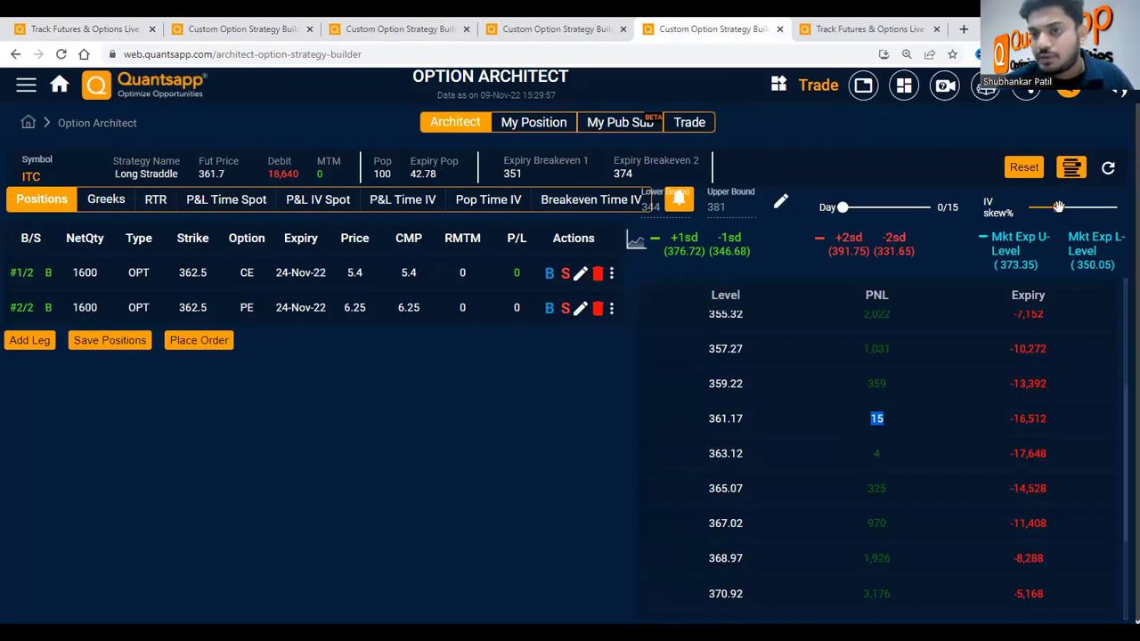
- Raise the Long Straddle's IV skew to 29% and examine the PNL at level 361.17
{"action": "left_click_drag", "start_coordinate": [1059, 207], "coordinate": [1066, 206]}
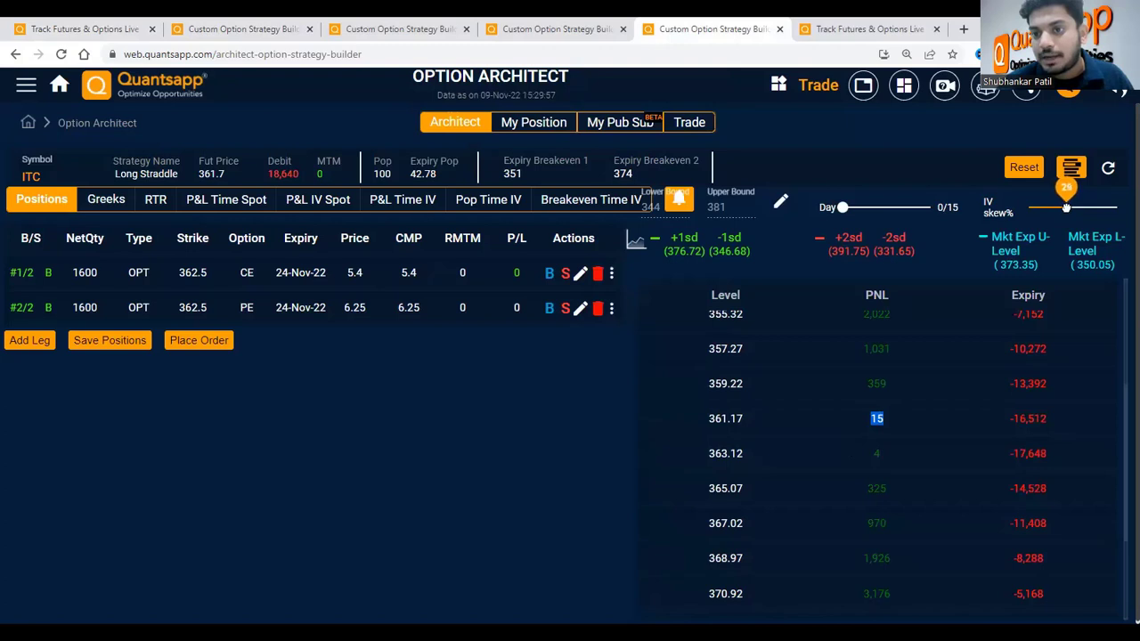
{"action": "double_click", "coordinate": [913, 423]}
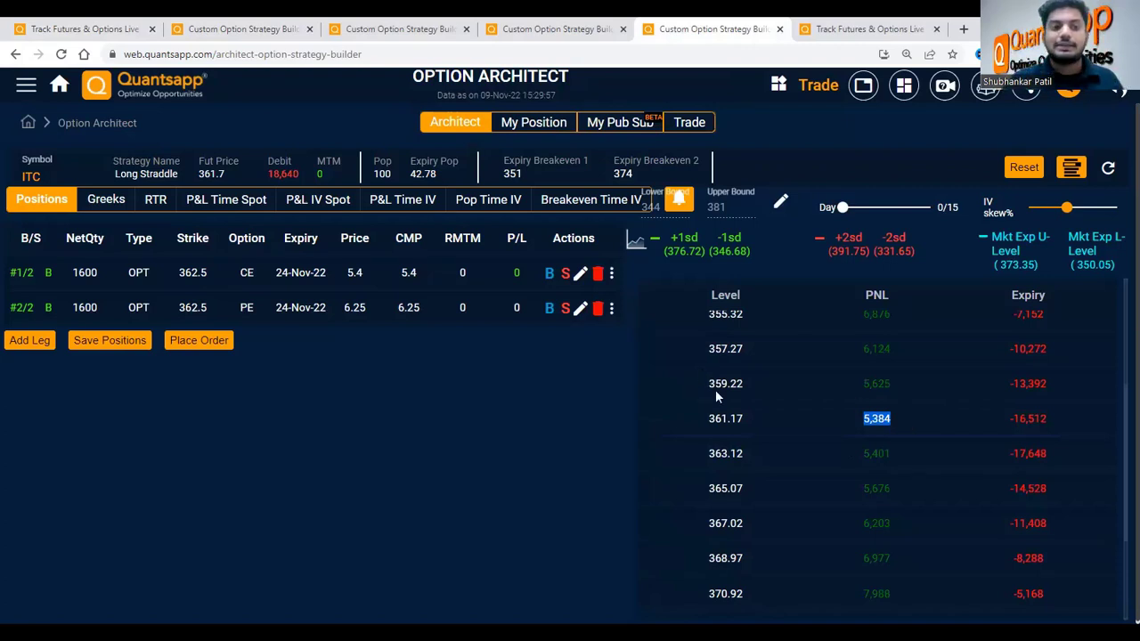
- Review the ITC IV chart, and in the Bull Call Spread strategy outline the strategy name, both option legs and the sell marker
{"action": "left_click", "coordinate": [40, 26]}
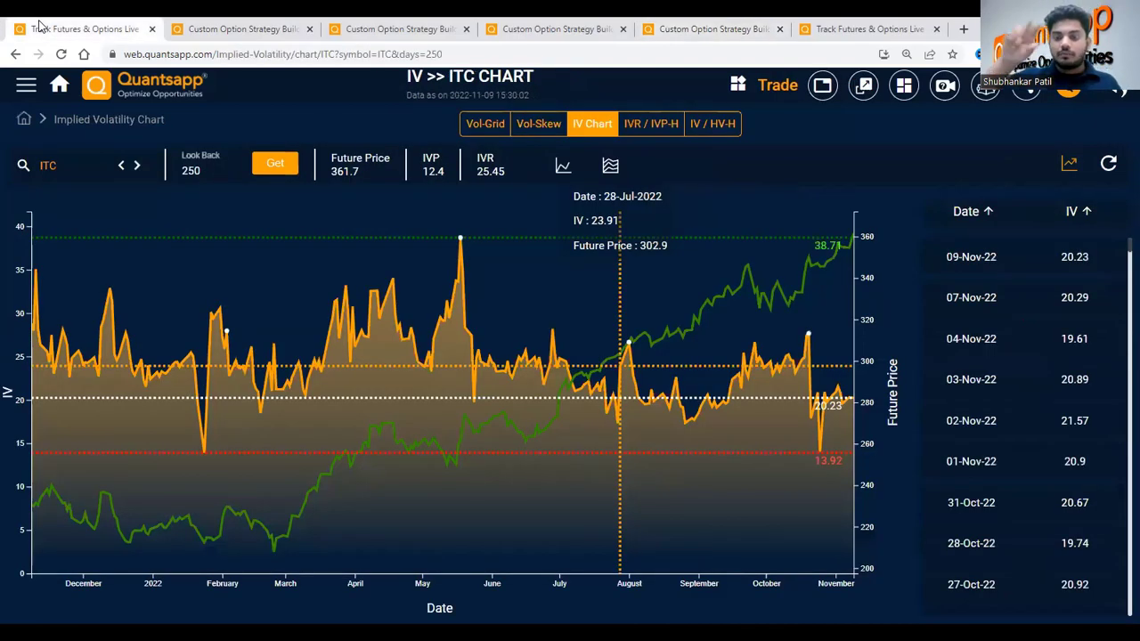
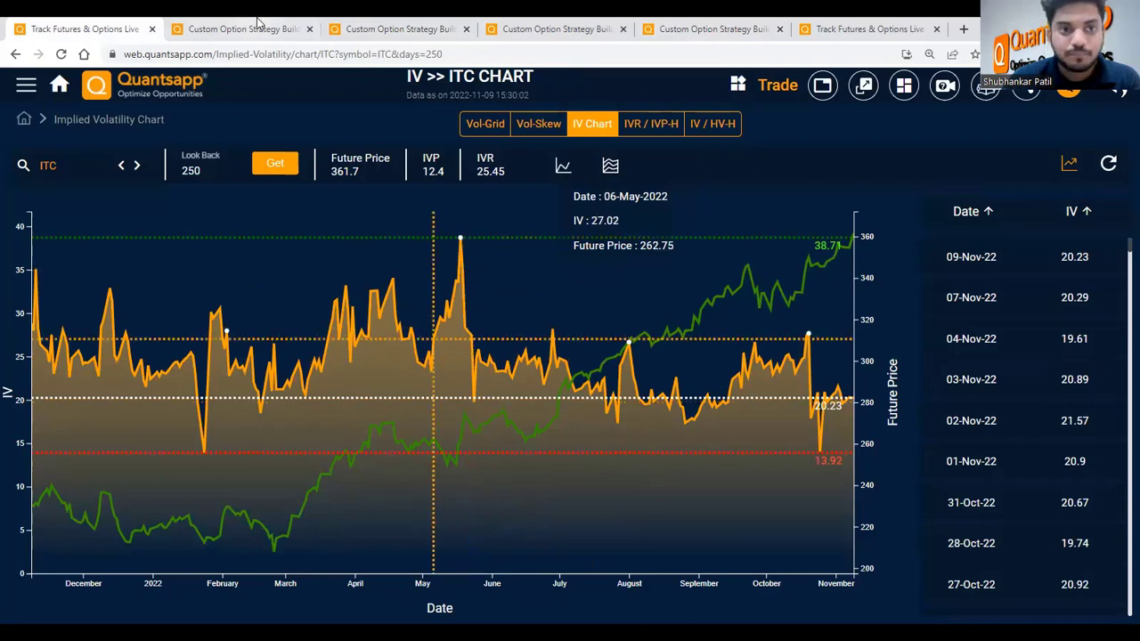
{"action": "left_click", "coordinate": [391, 28]}
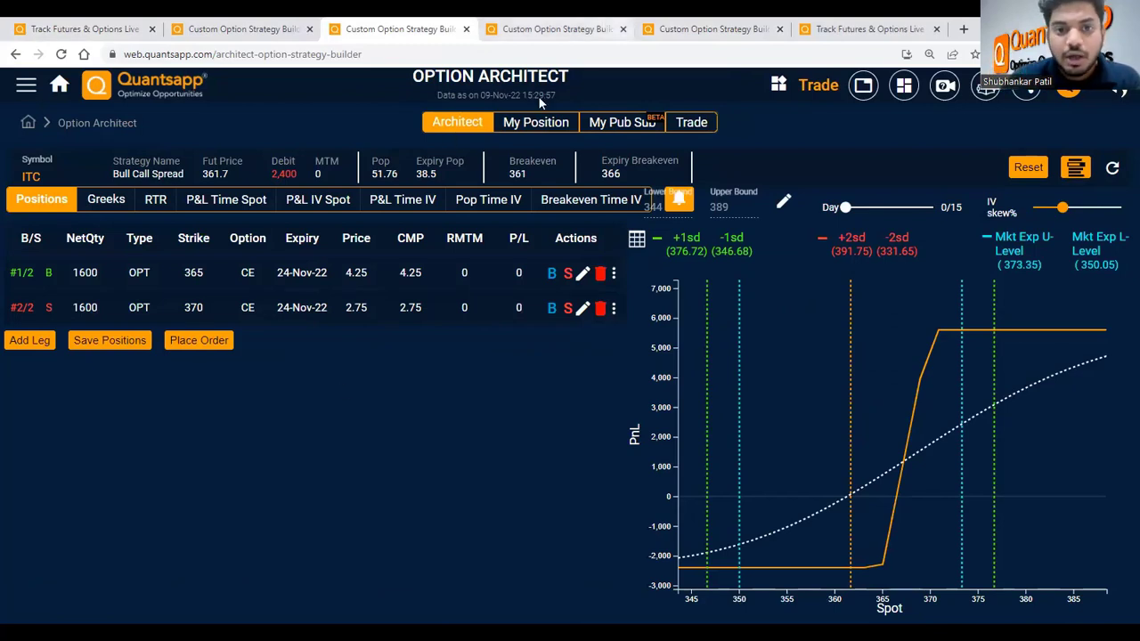
{"action": "left_click_drag", "start_coordinate": [93, 154], "coordinate": [193, 183]}
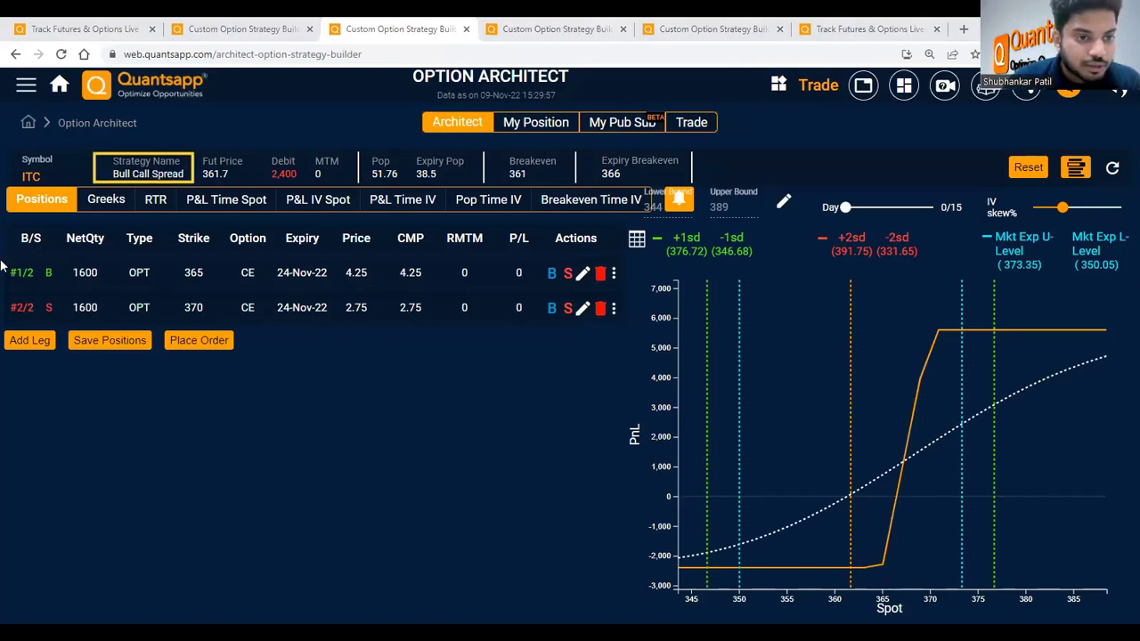
{"action": "mouse_move", "coordinate": [7, 258]}
{"action": "left_mouse_down"}
{"action": "mouse_move", "coordinate": [64, 274]}
{"action": "mouse_move", "coordinate": [621, 288]}
{"action": "left_mouse_up"}
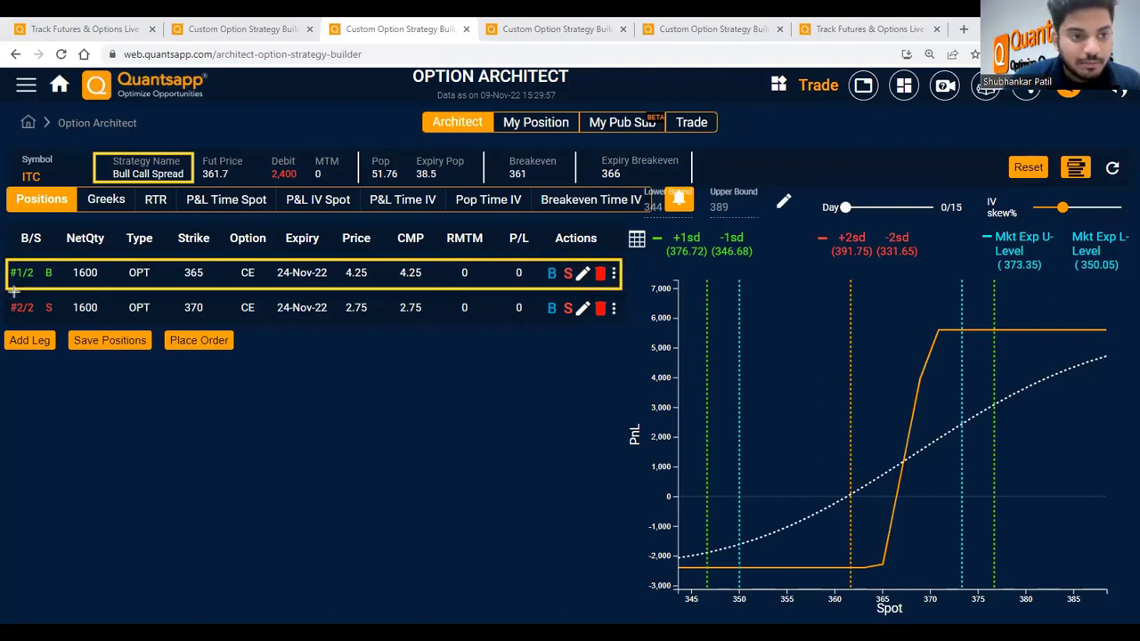
{"action": "mouse_move", "coordinate": [8, 292]}
{"action": "left_mouse_down"}
{"action": "mouse_move", "coordinate": [517, 321]}
{"action": "mouse_move", "coordinate": [591, 312]}
{"action": "mouse_move", "coordinate": [641, 328]}
{"action": "mouse_move", "coordinate": [622, 326]}
{"action": "left_mouse_up"}
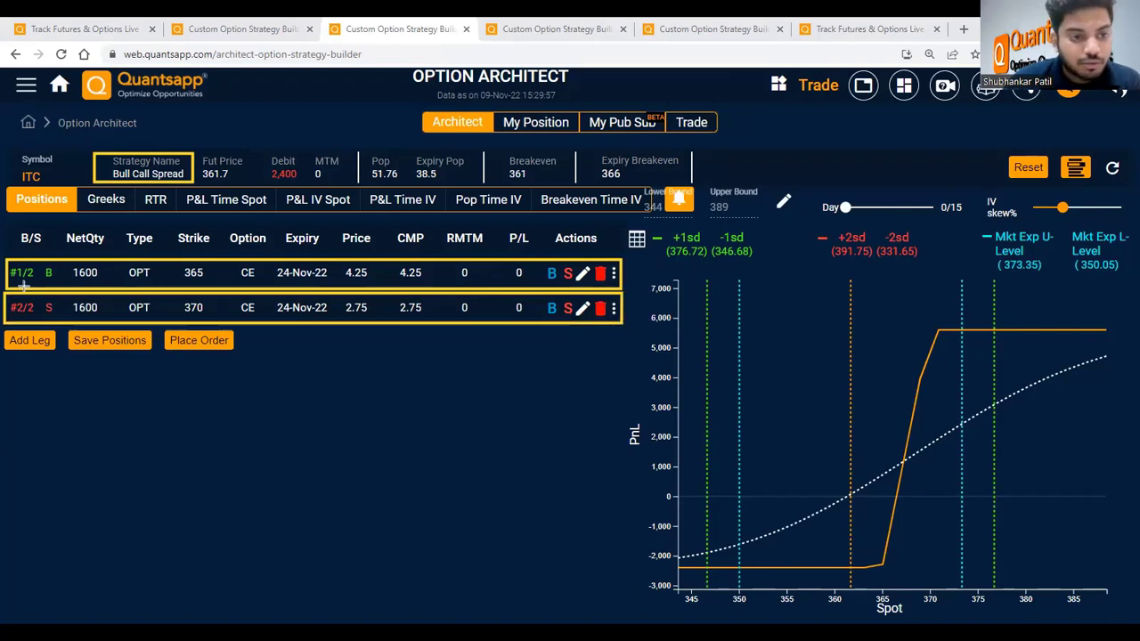
{"action": "left_click_drag", "start_coordinate": [36, 297], "coordinate": [63, 318]}
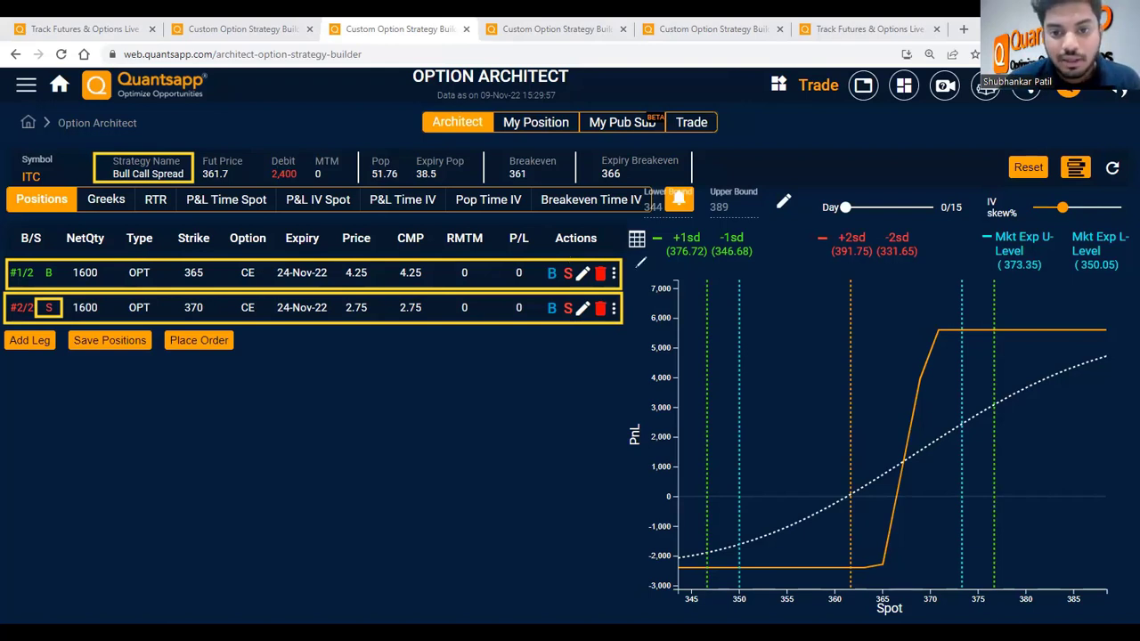
- Annotate the 365 CE buy leg with a minus sign and the 370 CE sell leg with a plus sign, and clear all annotations
{"action": "mouse_move", "coordinate": [655, 270]}
{"action": "left_mouse_down"}
{"action": "mouse_move", "coordinate": [628, 252]}
{"action": "mouse_move", "coordinate": [640, 277]}
{"action": "mouse_move", "coordinate": [664, 280]}
{"action": "left_mouse_up"}
{"action": "mouse_move", "coordinate": [549, 345]}
{"action": "left_mouse_down"}
{"action": "mouse_move", "coordinate": [554, 395]}
{"action": "mouse_move", "coordinate": [582, 359]}
{"action": "left_mouse_up"}
{"action": "left_click_drag", "start_coordinate": [499, 358], "coordinate": [533, 450]}
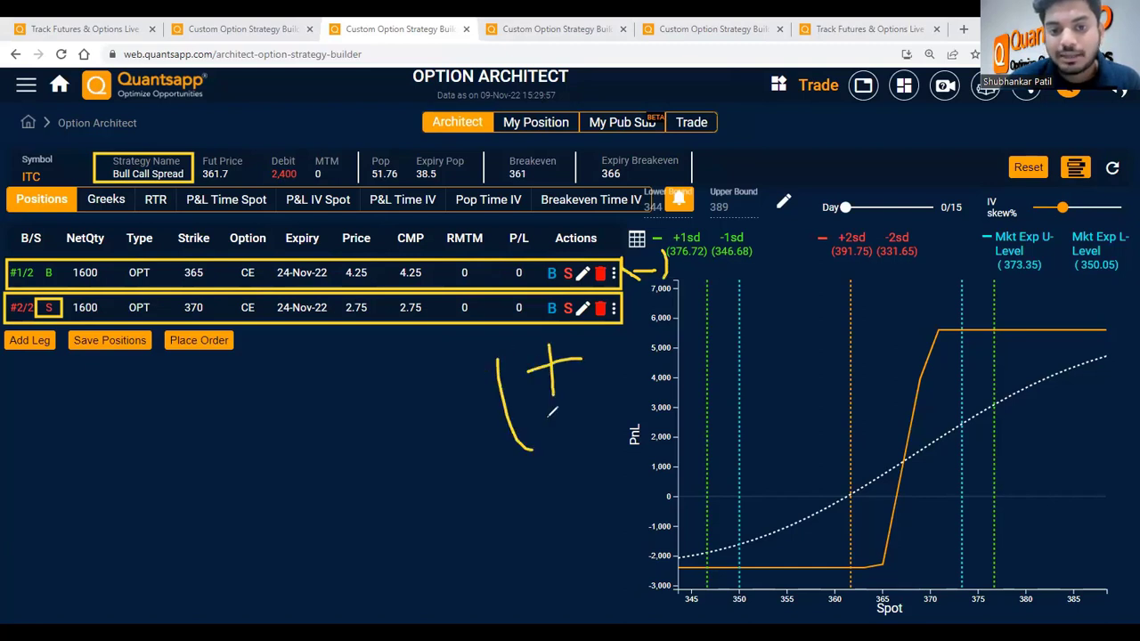
{"action": "left_click_drag", "start_coordinate": [574, 346], "coordinate": [615, 421]}
{"action": "left_click_drag", "start_coordinate": [632, 318], "coordinate": [687, 272]}
{"action": "key", "text": "e"}
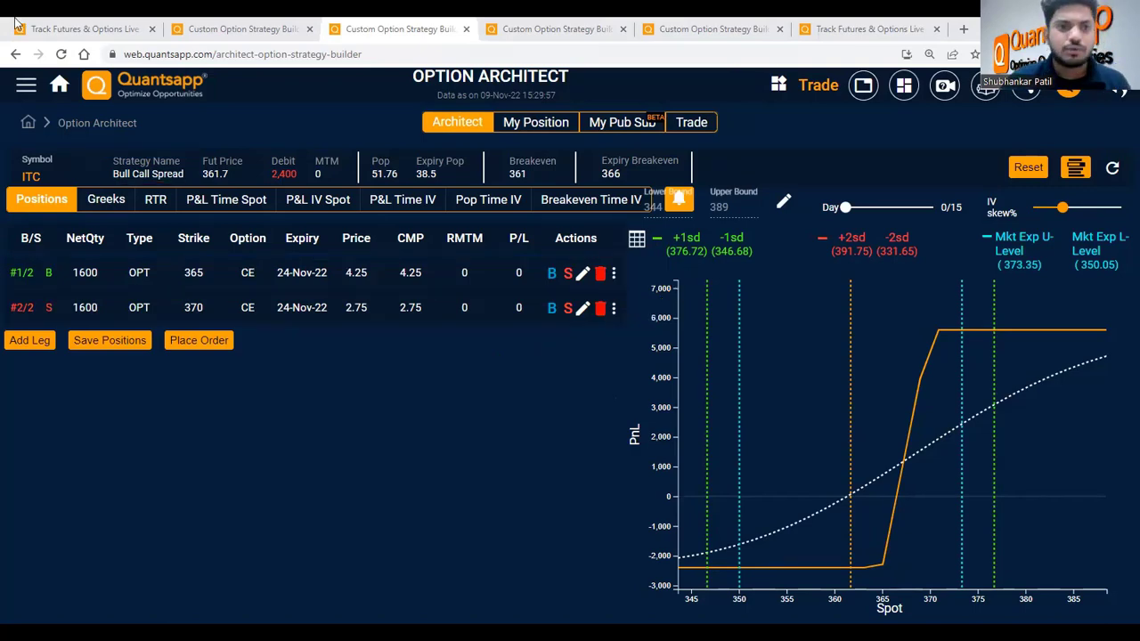
- In the Notepad DO list, write item 2 as "Choose the right for Low & High IV conditions" and start item 3
{"action": "key", "text": "ctrl+1"}
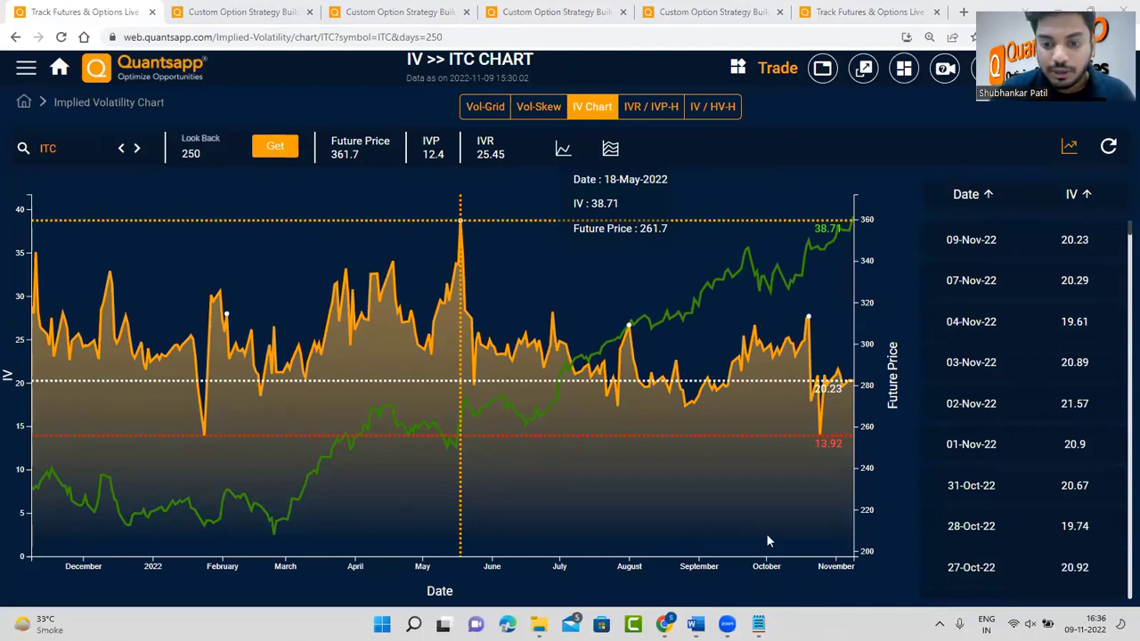
{"action": "left_click", "coordinate": [758, 624]}
{"action": "type", "text": "Choose the right for L"}
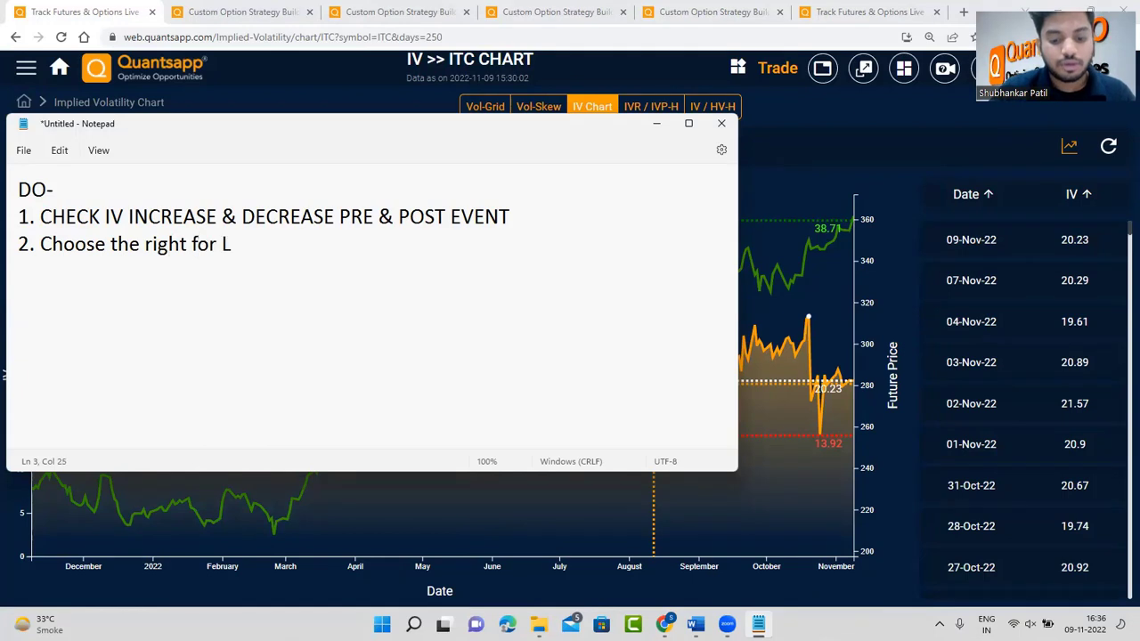
{"action": "type", "text": "ow & High Iv"}
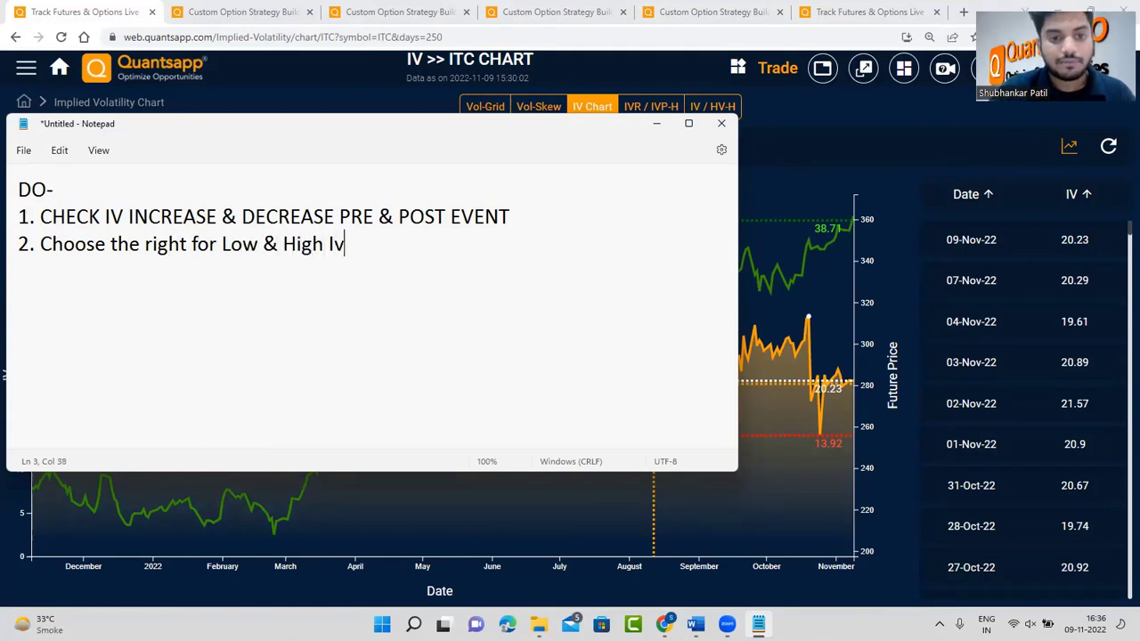
{"action": "key", "text": "BackSpace"}
{"action": "type", "text": "V conditions"}
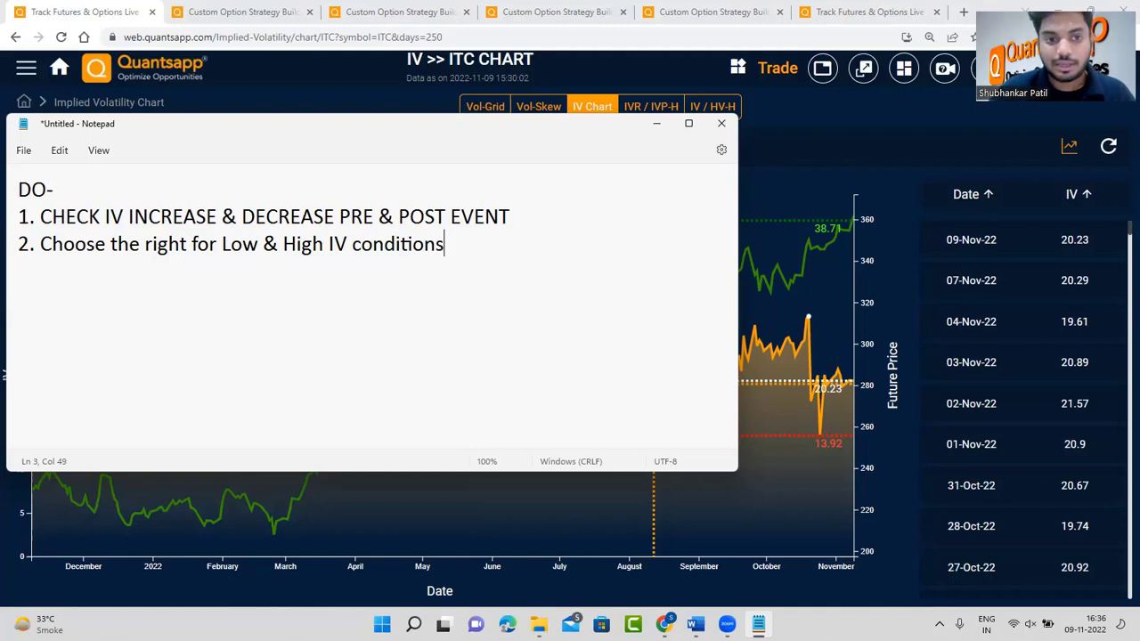
{"action": "key", "text": "Return"}
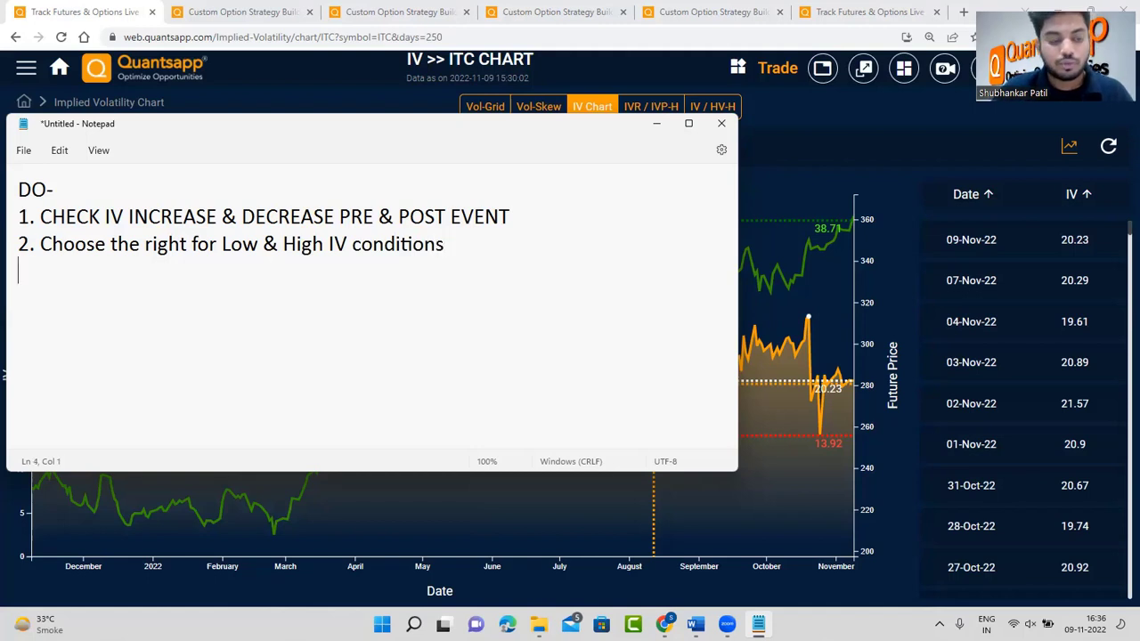
{"action": "type", "text": "3."}
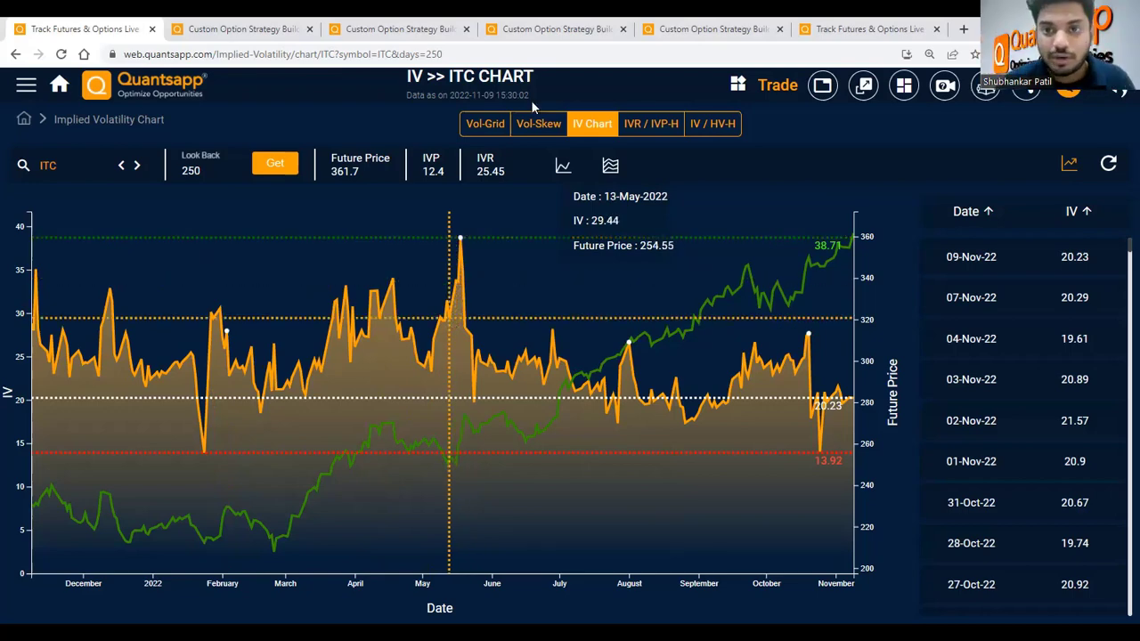
- On the ITC IV chart, mark the May rise with an arrow, circle the 18-May-2022 peak, write an E beside it, and clear the annotations
{"action": "left_click_drag", "start_coordinate": [426, 258], "coordinate": [436, 290]}
{"action": "left_click_drag", "start_coordinate": [419, 291], "coordinate": [445, 283]}
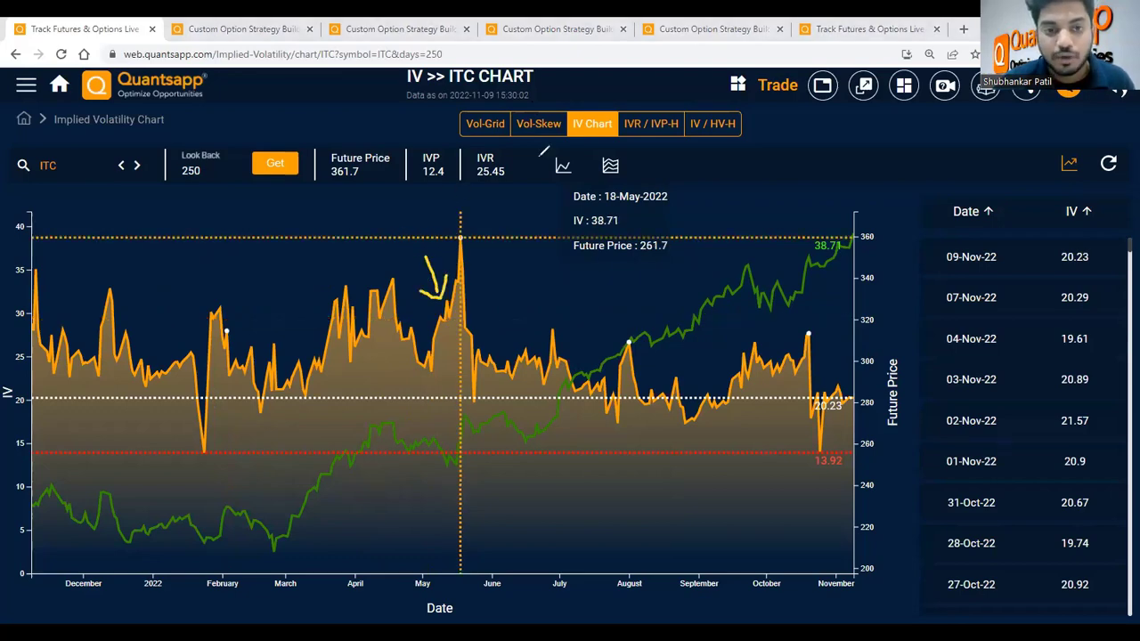
{"action": "mouse_move", "coordinate": [438, 212]}
{"action": "left_mouse_down"}
{"action": "mouse_move", "coordinate": [510, 248]}
{"action": "mouse_move", "coordinate": [450, 219]}
{"action": "left_mouse_up"}
{"action": "mouse_move", "coordinate": [332, 206]}
{"action": "left_mouse_down"}
{"action": "mouse_move", "coordinate": [340, 235]}
{"action": "mouse_move", "coordinate": [362, 206]}
{"action": "mouse_move", "coordinate": [339, 223]}
{"action": "mouse_move", "coordinate": [375, 233]}
{"action": "left_mouse_up"}
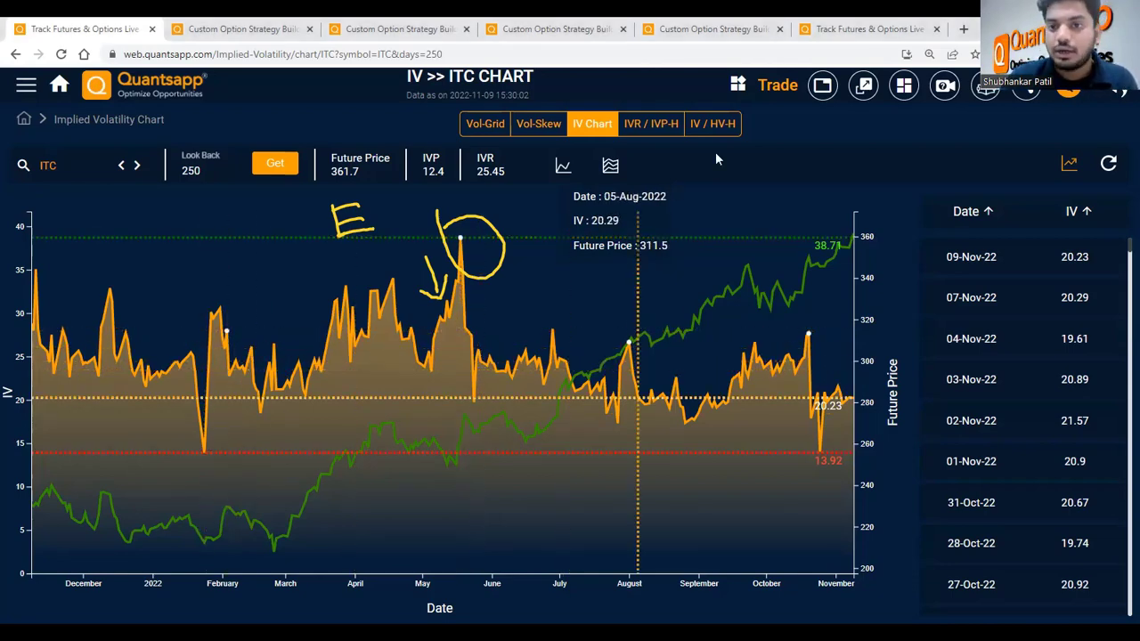
{"action": "key", "text": "Escape"}
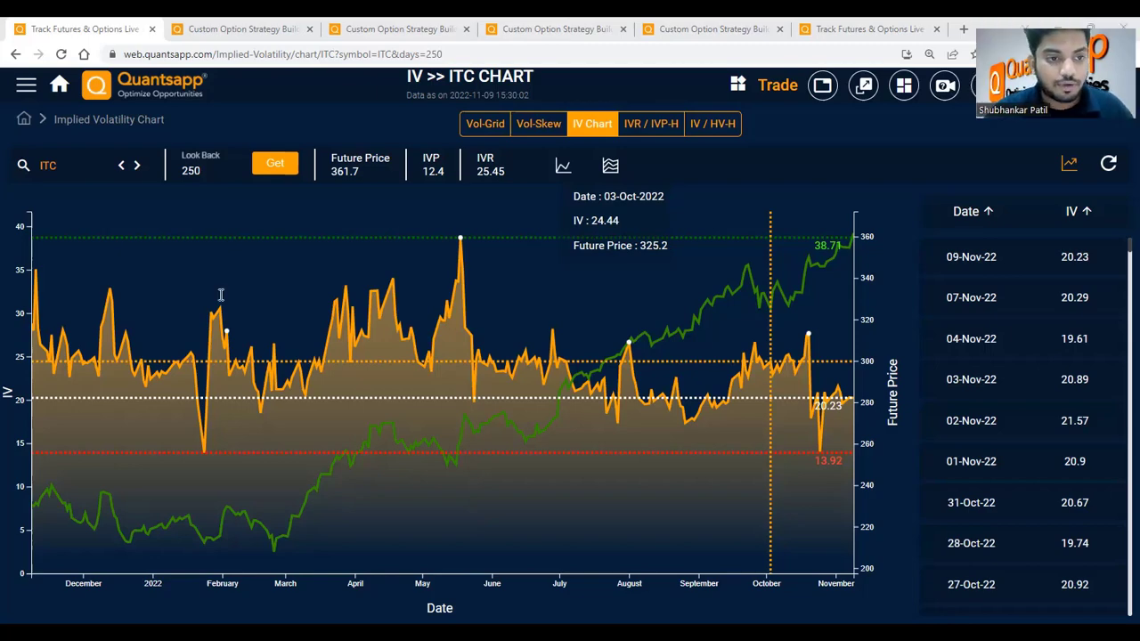
- In Notepad, complete item 3 of the DO list as "Have an Right Plan for your Strategy"
{"action": "key", "text": "alt+Tab"}
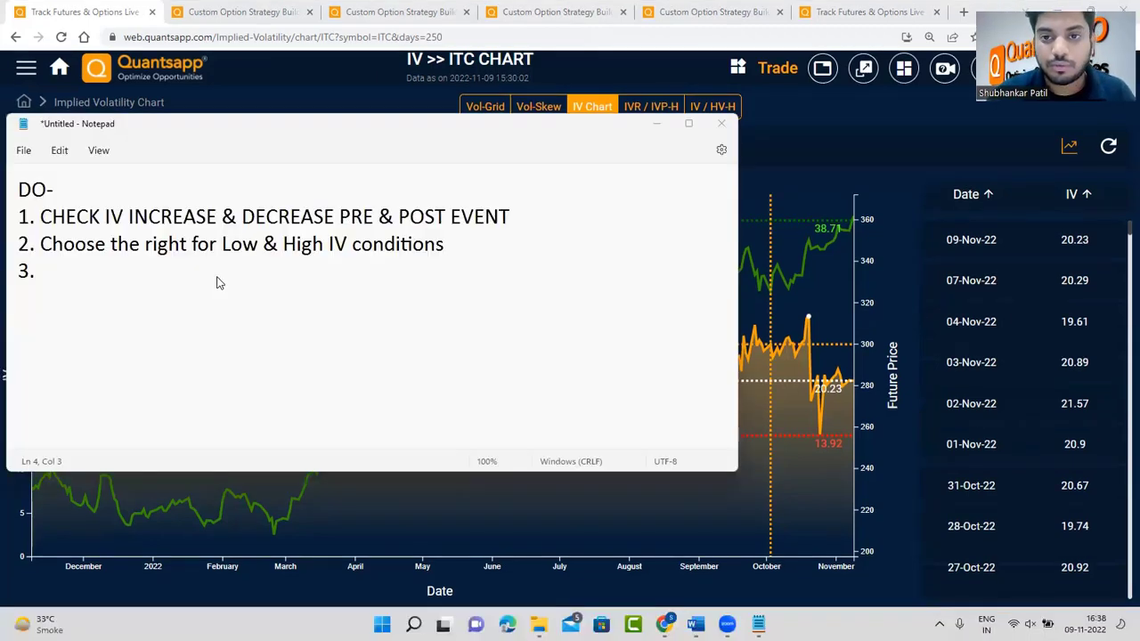
{"action": "type", "text": "E"}
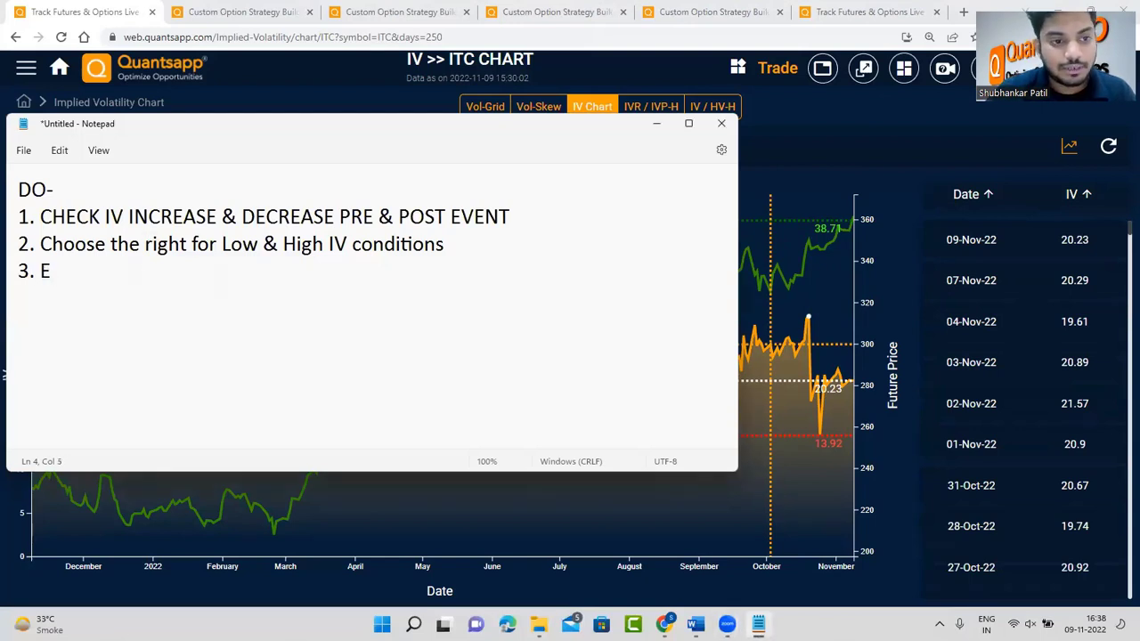
{"action": "key", "text": "BackSpace"}
{"action": "type", "text": "Have"}
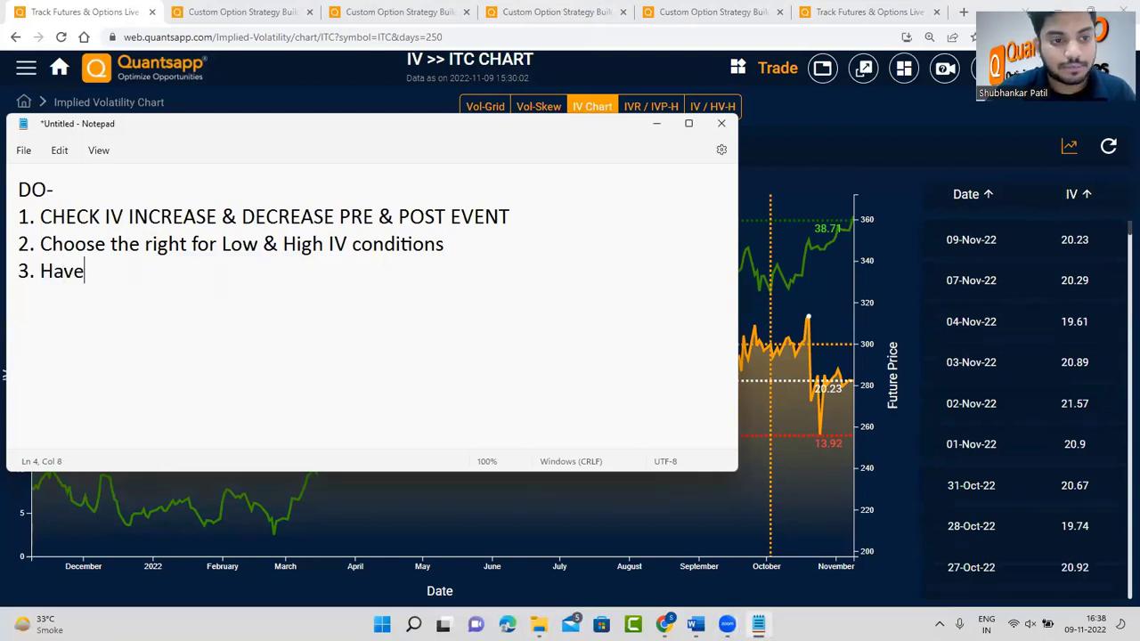
{"action": "type", "text": " an Right "}
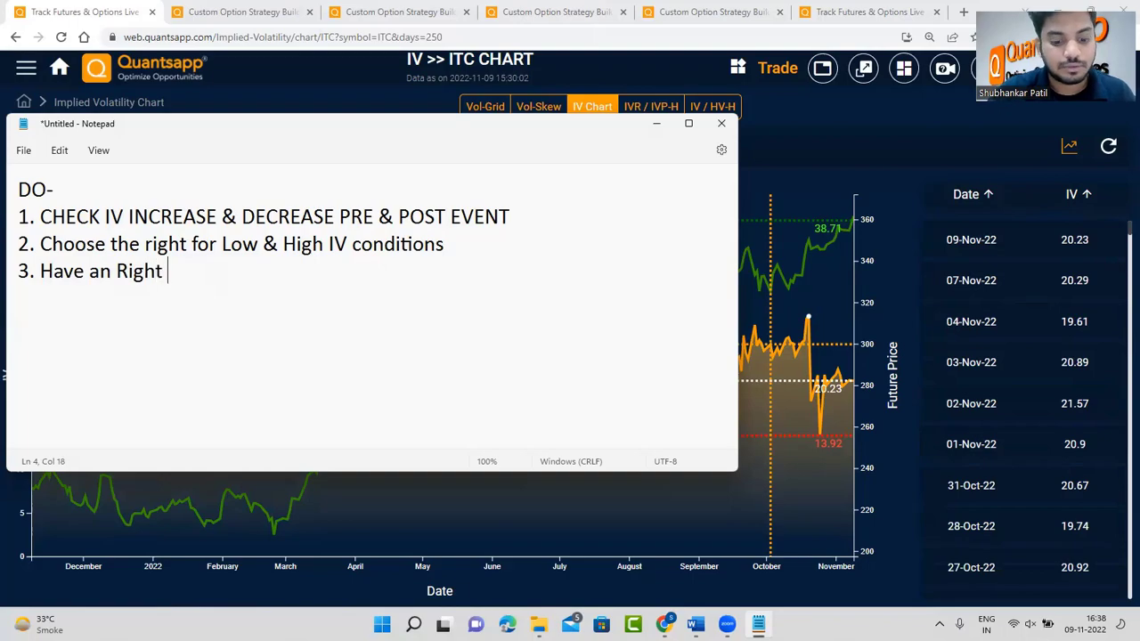
{"action": "type", "text": "Plan for your "}
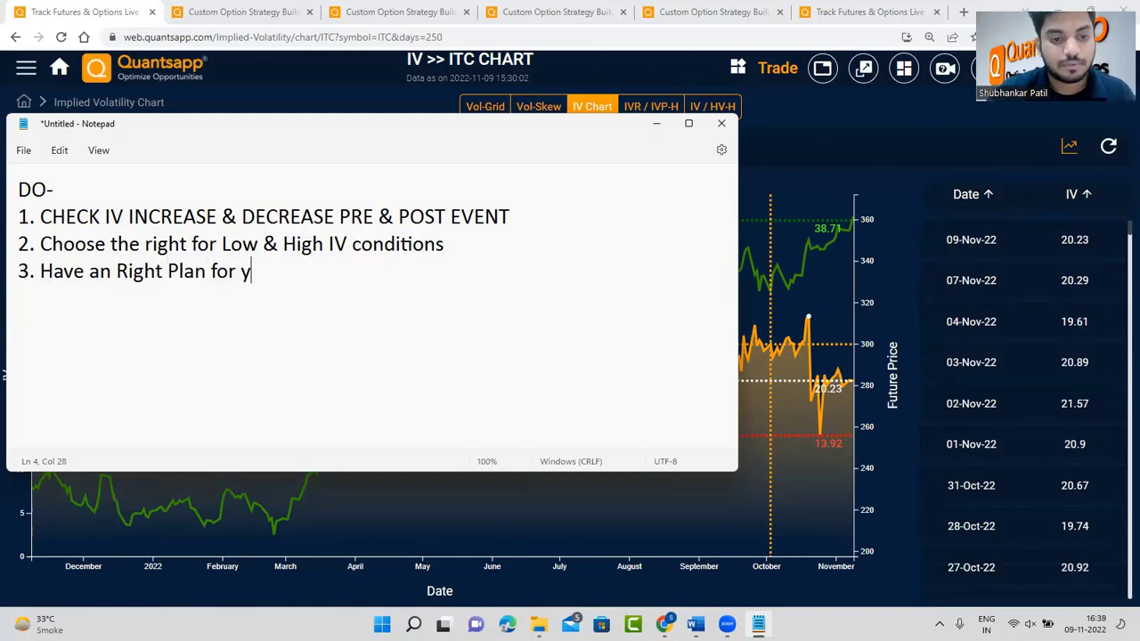
{"action": "type", "text": "Strategy"}
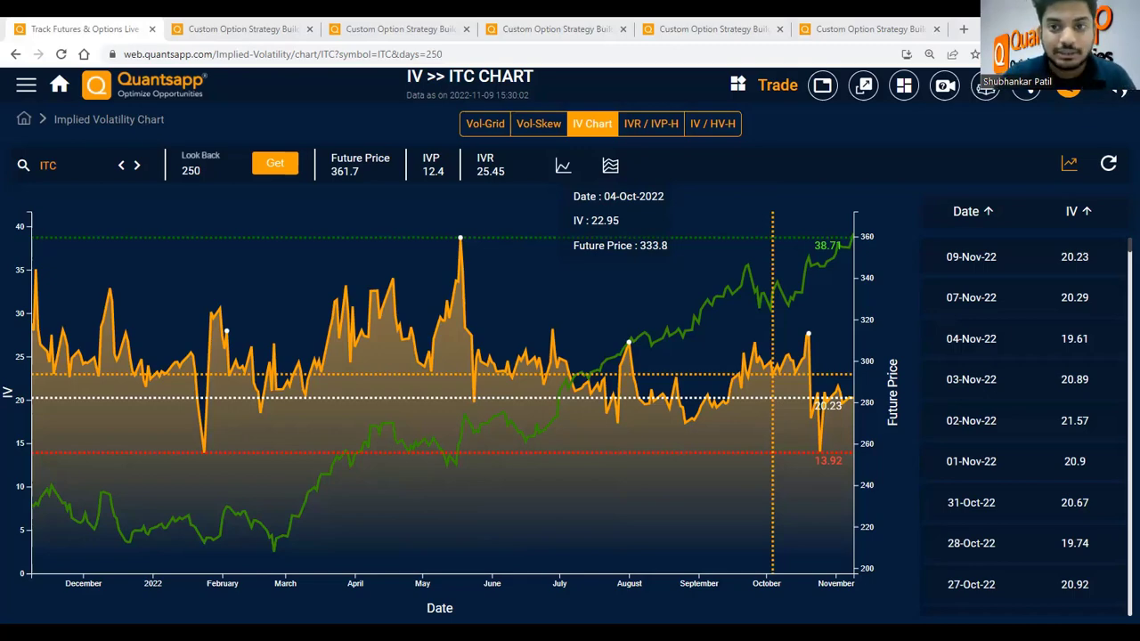
- Review the Short Straddle and Short Iron Butterfly strategies, and note selling options without a hedge as item 1 under DONT'S in Notepad
{"action": "left_click", "coordinate": [860, 30]}
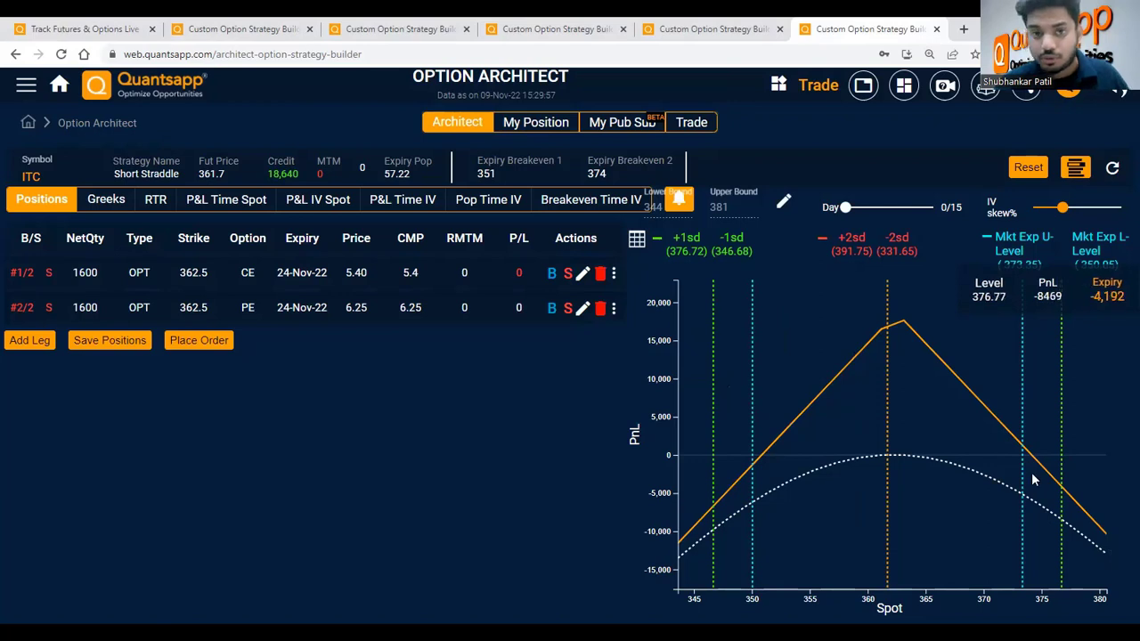
{"action": "left_click", "coordinate": [575, 27]}
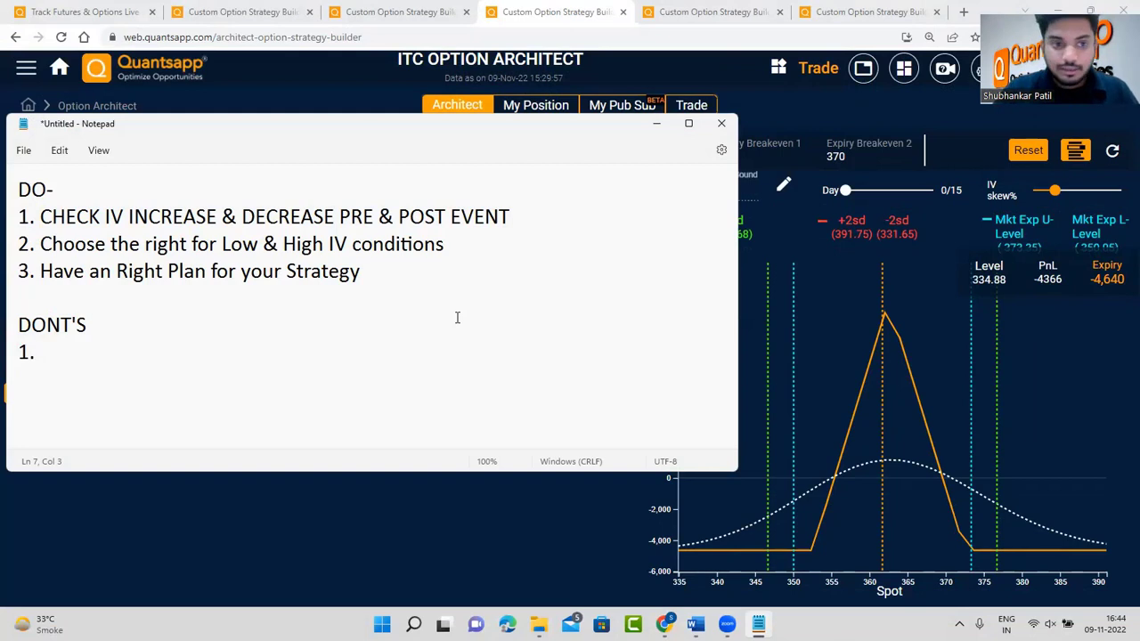
{"action": "type", "text": "Selling options without ahedge"}
{"action": "left_click", "coordinate": [249, 352]}
{"action": "type", "text": "an"}
{"action": "left_click", "coordinate": [350, 354]}
{"action": "key", "text": "Return"}
{"action": "type", "text": "2."}
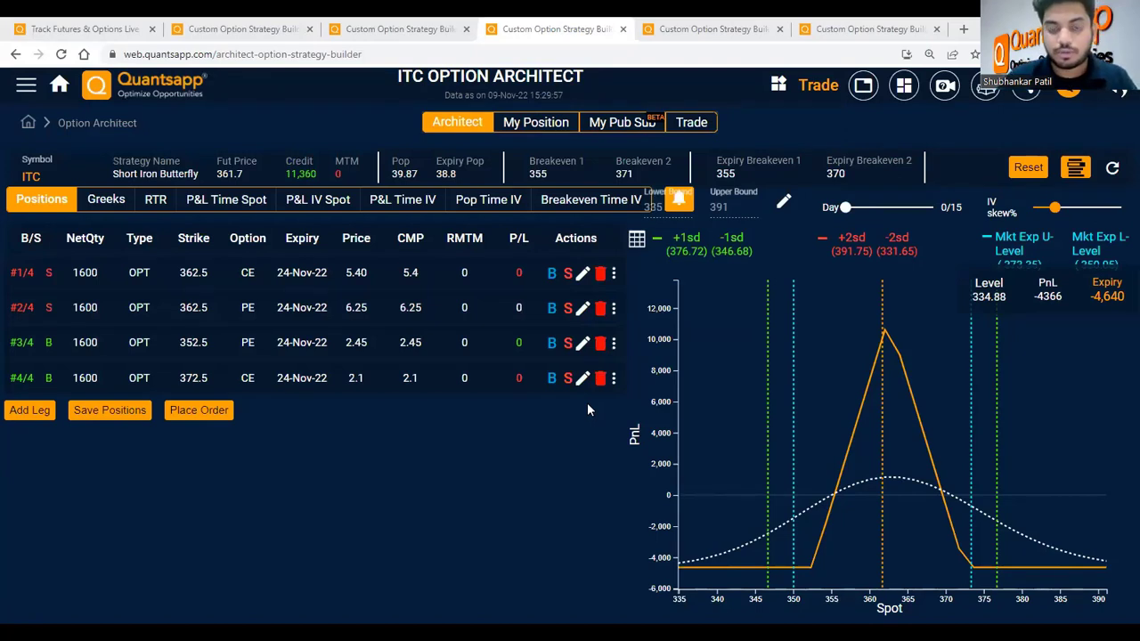
- Return to the ITC Long Straddle in Option Architect, set its IV skew to 2%, and examine the PNL values across the price levels
{"action": "left_click", "coordinate": [378, 27]}
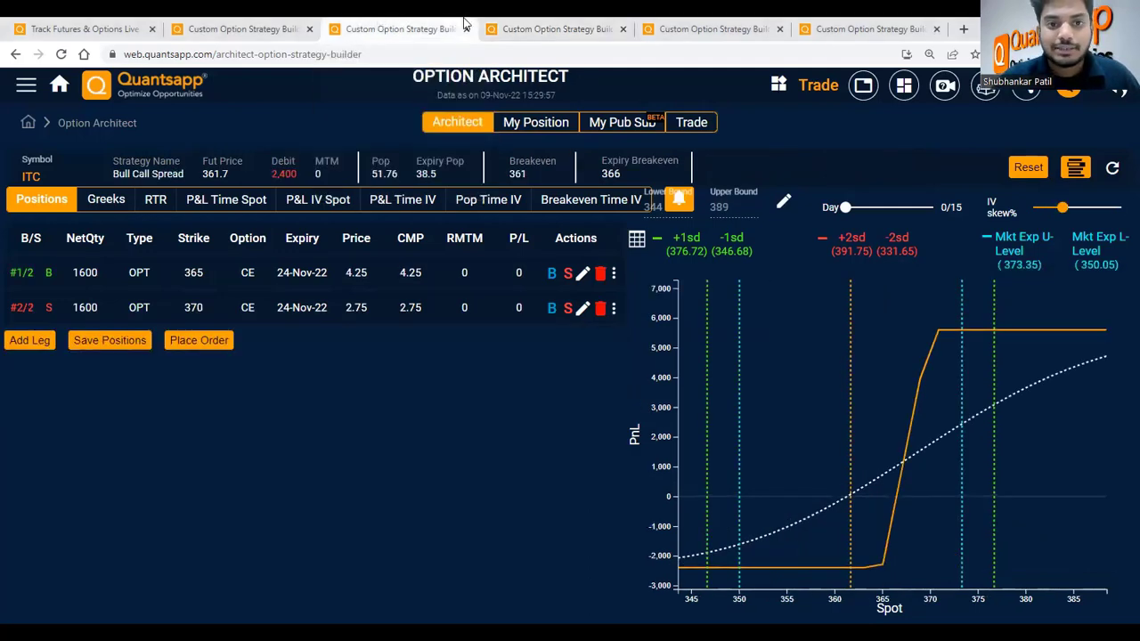
{"action": "left_click", "coordinate": [228, 27]}
{"action": "left_click", "coordinate": [706, 32]}
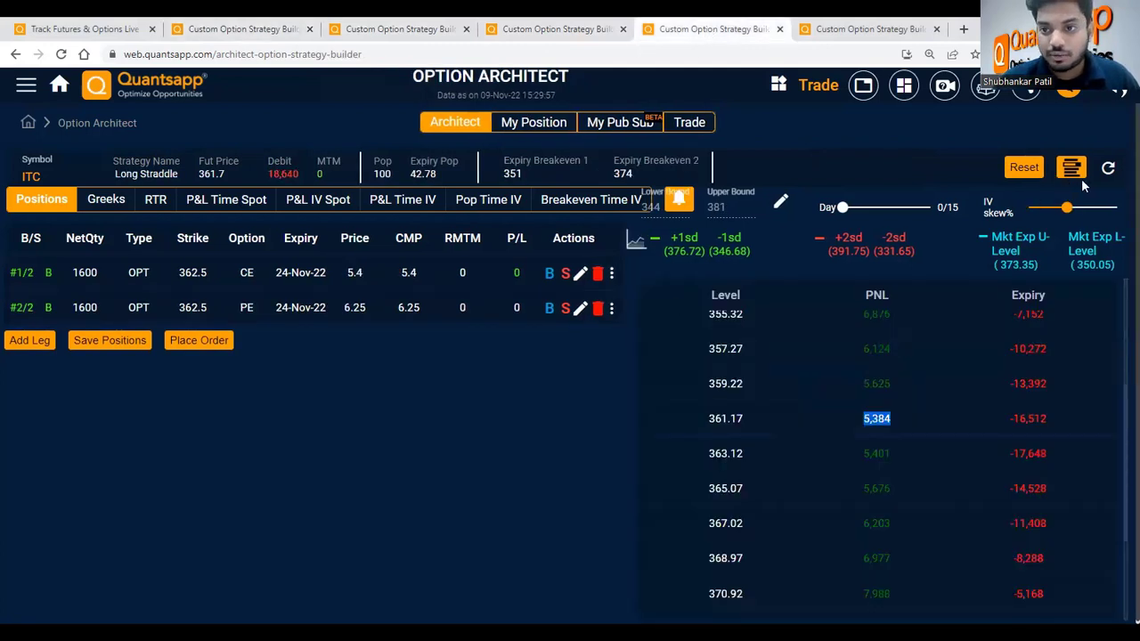
{"action": "mouse_move", "coordinate": [1070, 207]}
{"action": "left_click_drag", "start_coordinate": [1070, 208], "coordinate": [1058, 207]}
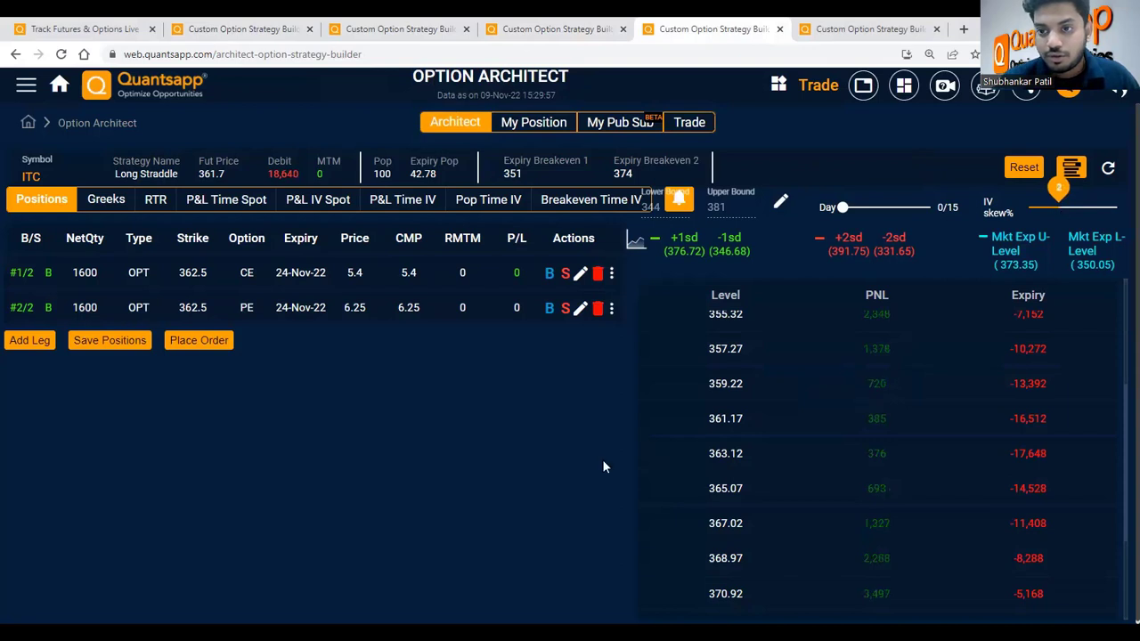
{"action": "scroll", "coordinate": [832, 435], "scroll_direction": "up", "scroll_amount": 1}
{"action": "scroll", "coordinate": [834, 443], "scroll_direction": "down", "scroll_amount": 1}
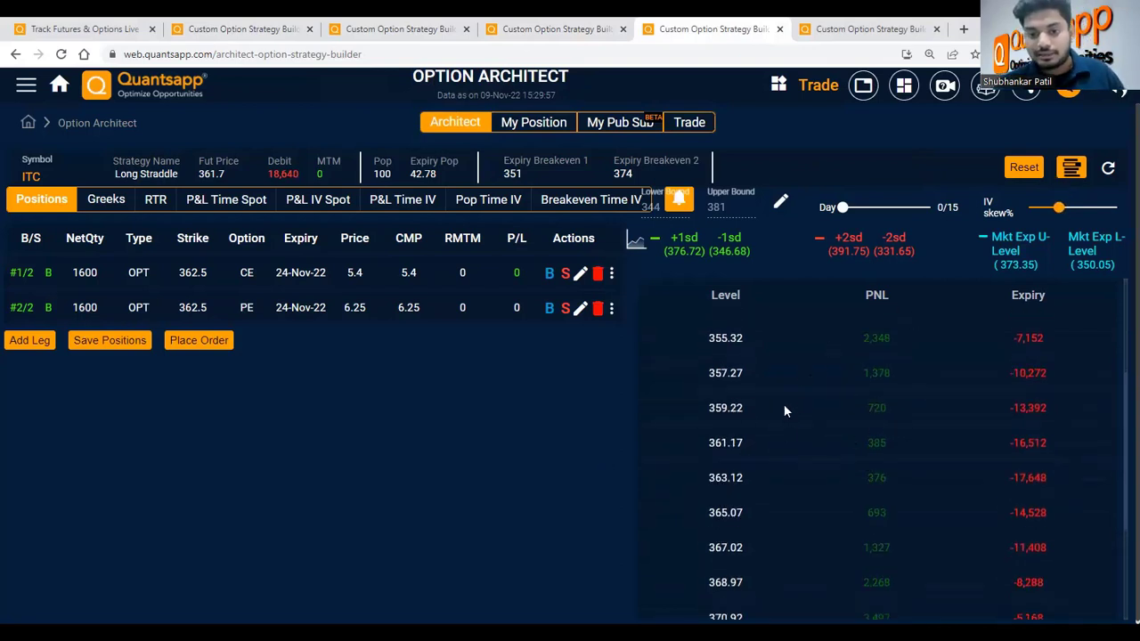
{"action": "scroll", "coordinate": [882, 395], "scroll_direction": "up", "scroll_amount": 3}
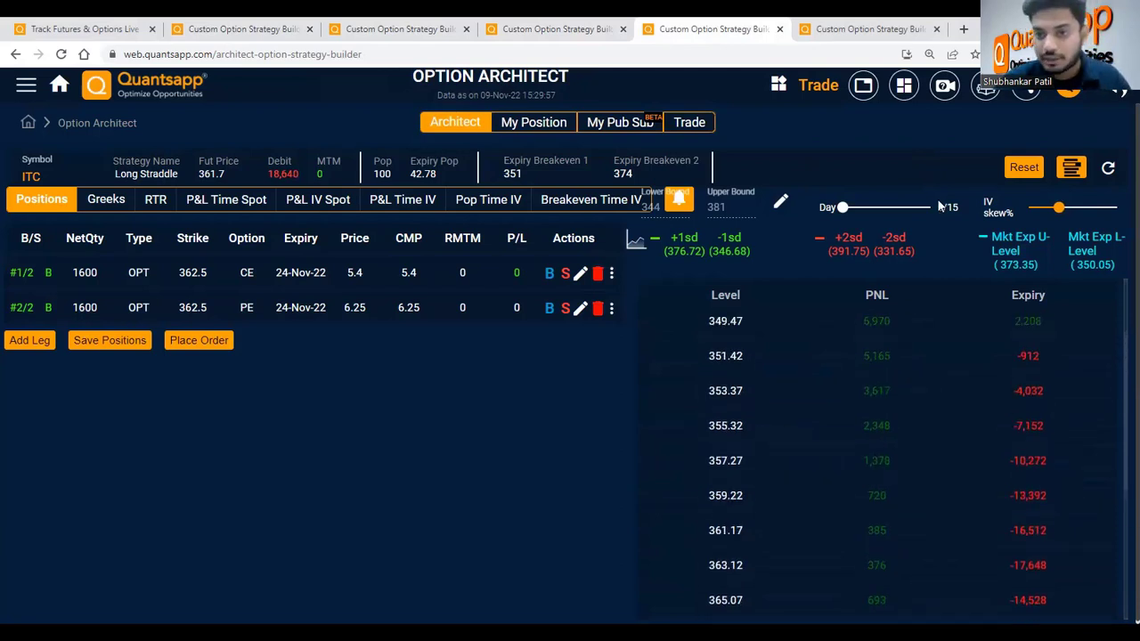
{"action": "scroll", "coordinate": [885, 497], "scroll_direction": "down", "scroll_amount": 4}
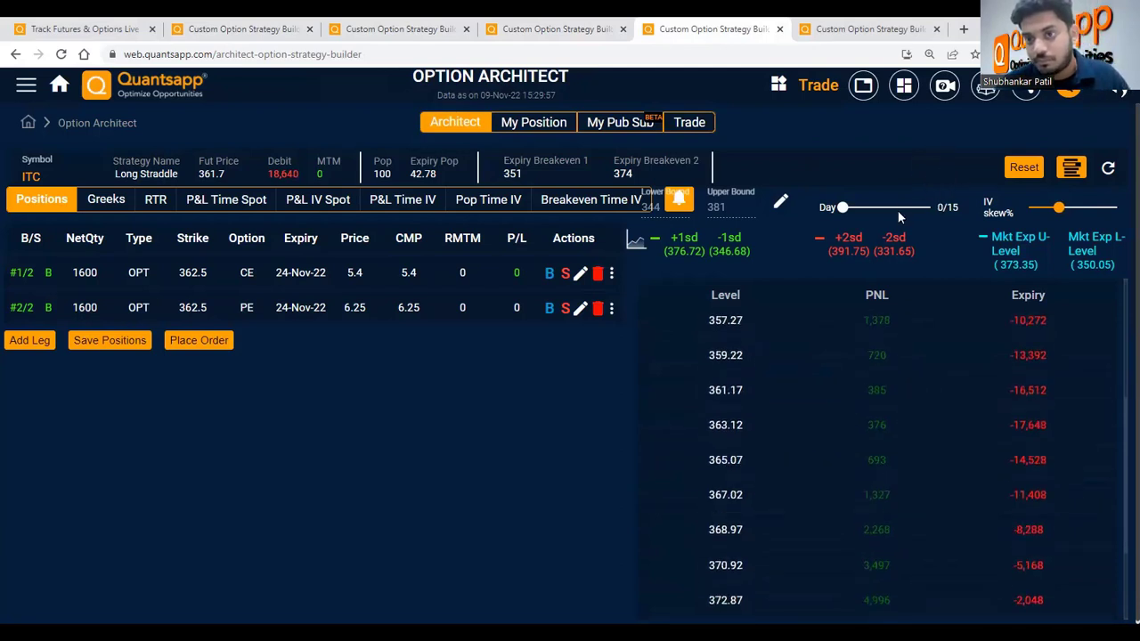
- Advance the Long Straddle to day 3 of 15 and highlight levels 357.27 and 367.02 in the PNL table
{"action": "left_click_drag", "start_coordinate": [843, 207], "coordinate": [857, 207]}
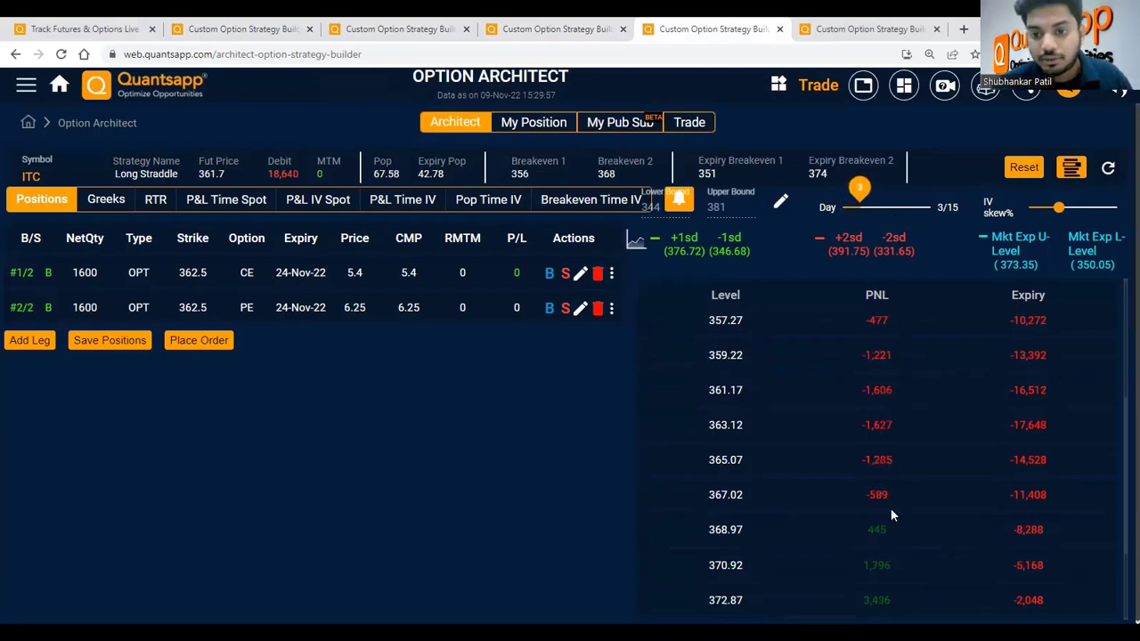
{"action": "scroll", "coordinate": [898, 427], "scroll_direction": "up", "scroll_amount": 3}
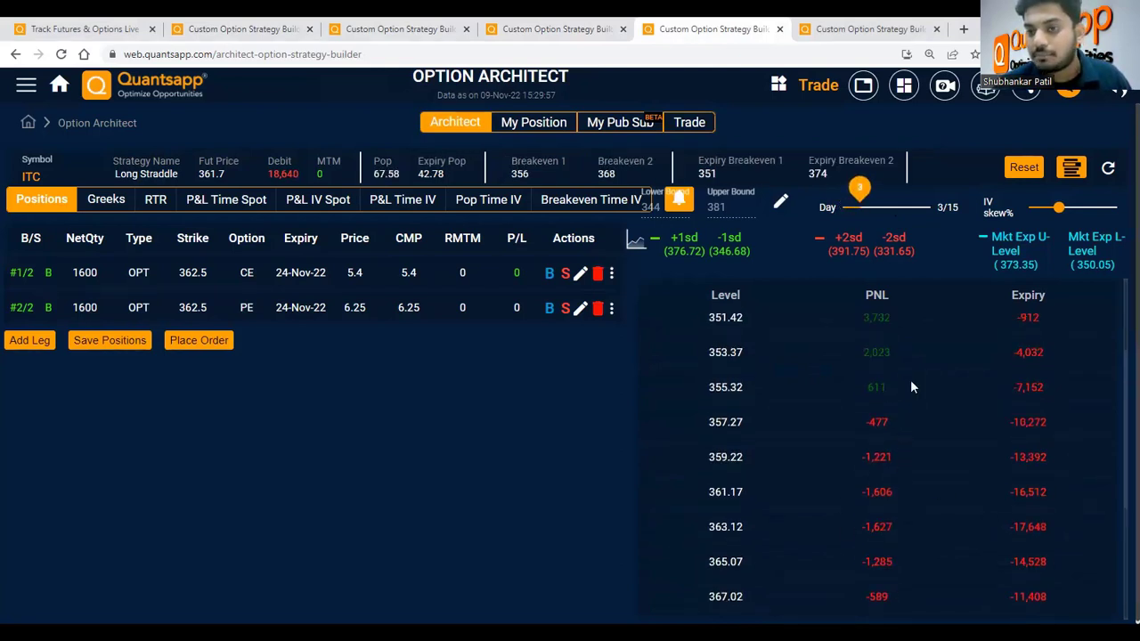
{"action": "scroll", "coordinate": [748, 438], "scroll_direction": "down", "scroll_amount": 3}
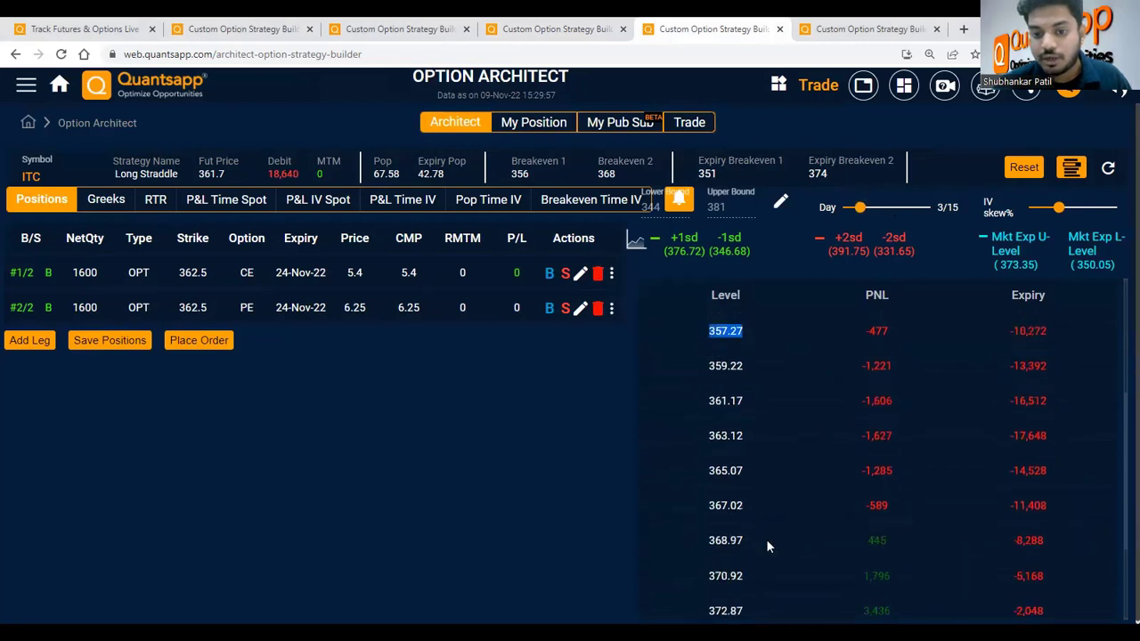
{"action": "left_click_drag", "start_coordinate": [766, 517], "coordinate": [694, 512]}
{"action": "scroll", "coordinate": [862, 450], "scroll_direction": "up", "scroll_amount": 1}
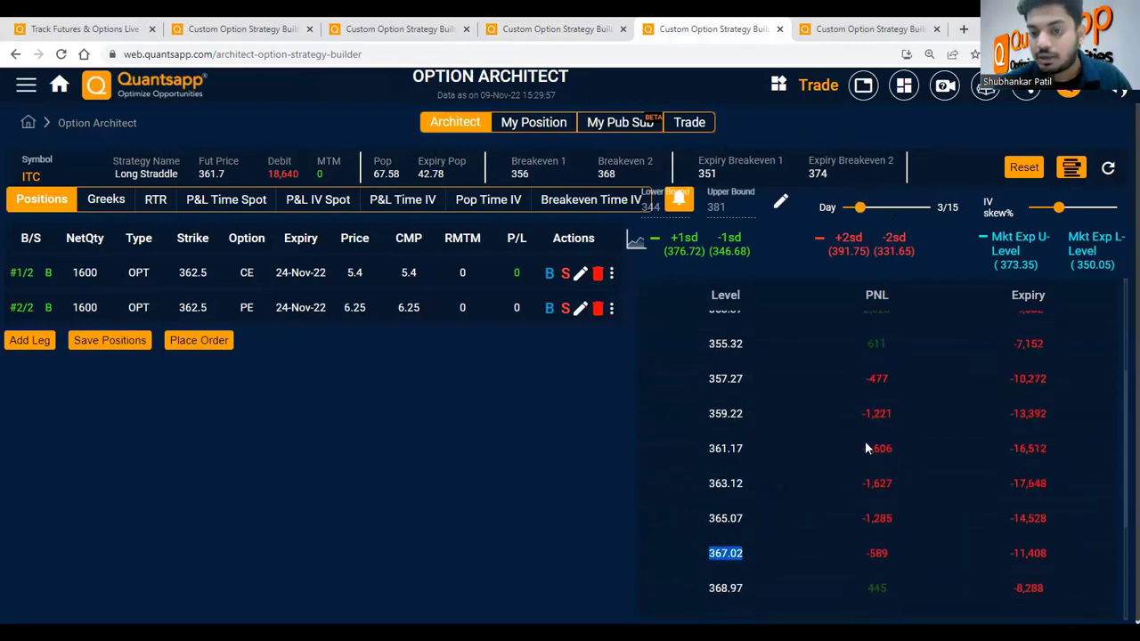
- Advance the Long Straddle to day 7 of 15, examine the PNL up to level 370.92, and switch the table back to the payoff chart
{"action": "left_click_drag", "start_coordinate": [862, 208], "coordinate": [883, 207]}
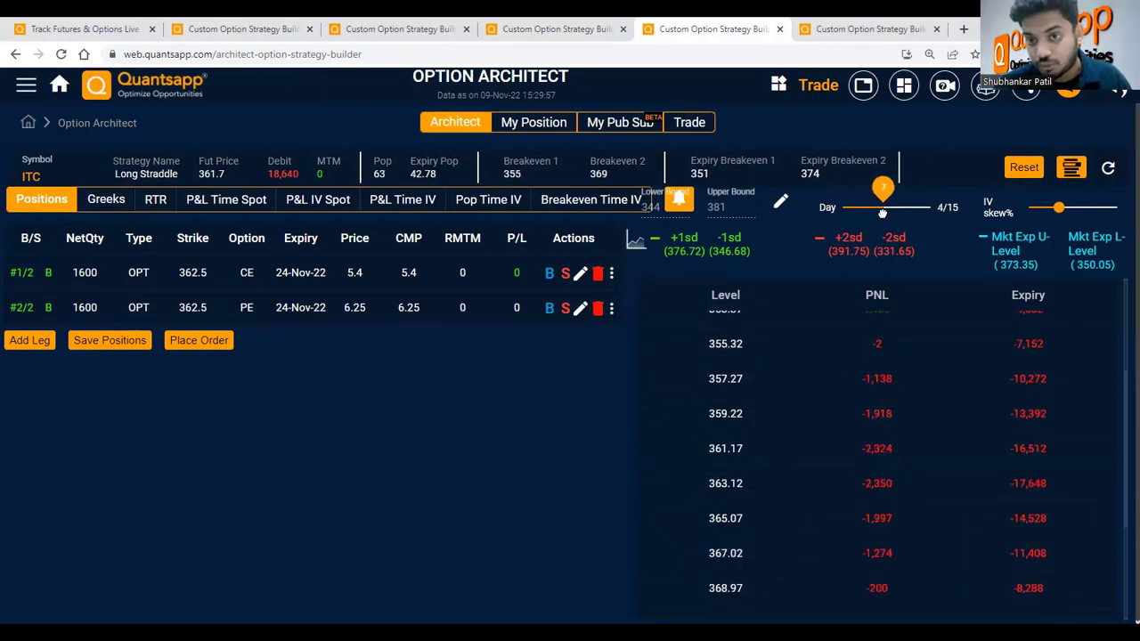
{"action": "scroll", "coordinate": [877, 521], "scroll_direction": "up", "scroll_amount": 3}
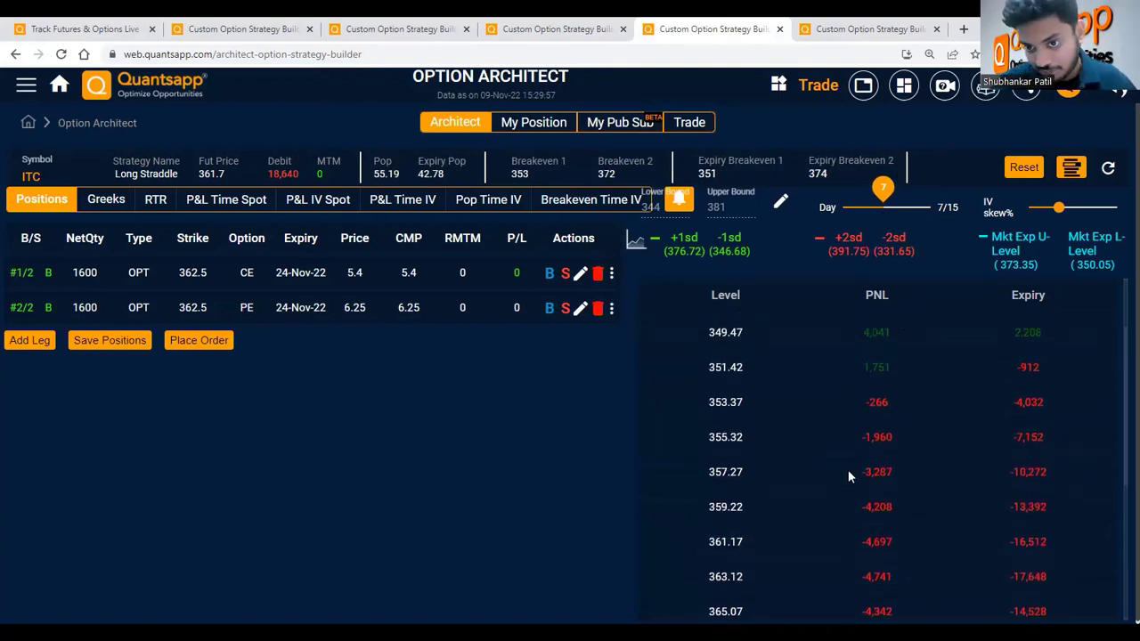
{"action": "scroll", "coordinate": [848, 470], "scroll_direction": "down", "scroll_amount": 1}
{"action": "scroll", "coordinate": [844, 445], "scroll_direction": "down", "scroll_amount": 2}
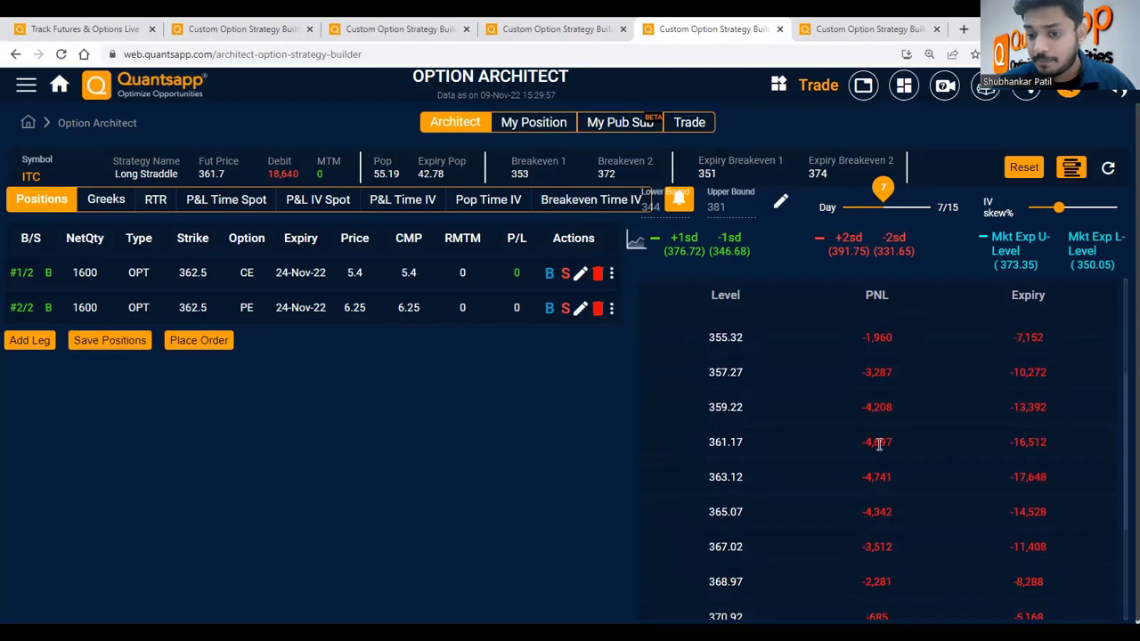
{"action": "scroll", "coordinate": [880, 448], "scroll_direction": "up", "scroll_amount": 5}
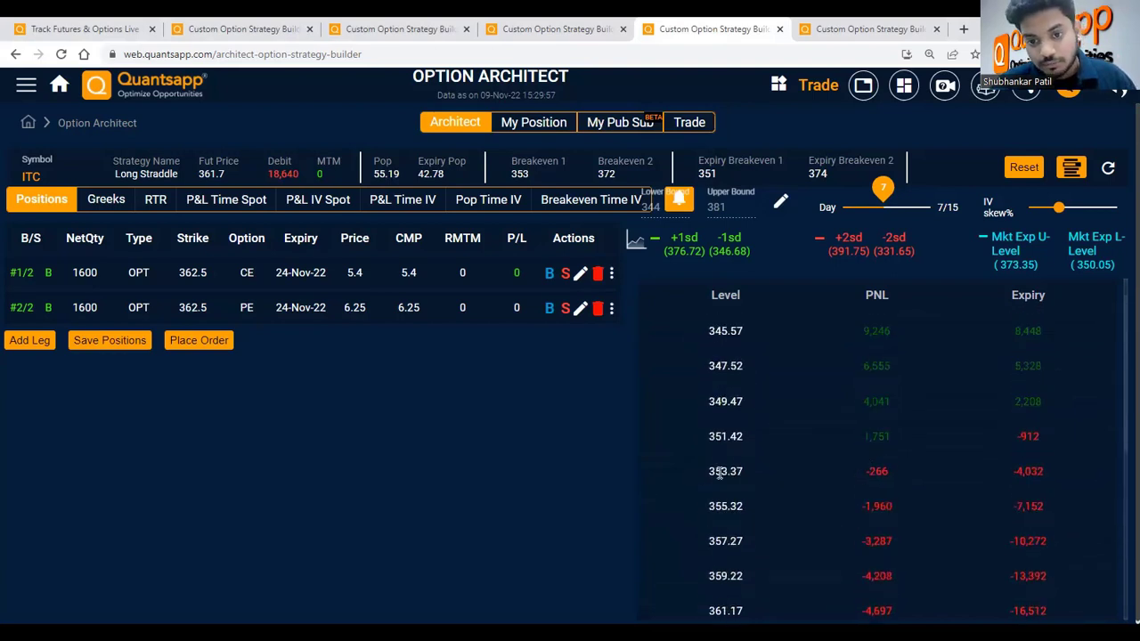
{"action": "scroll", "coordinate": [903, 470], "scroll_direction": "down", "scroll_amount": 3}
{"action": "scroll", "coordinate": [902, 468], "scroll_direction": "down", "scroll_amount": 4}
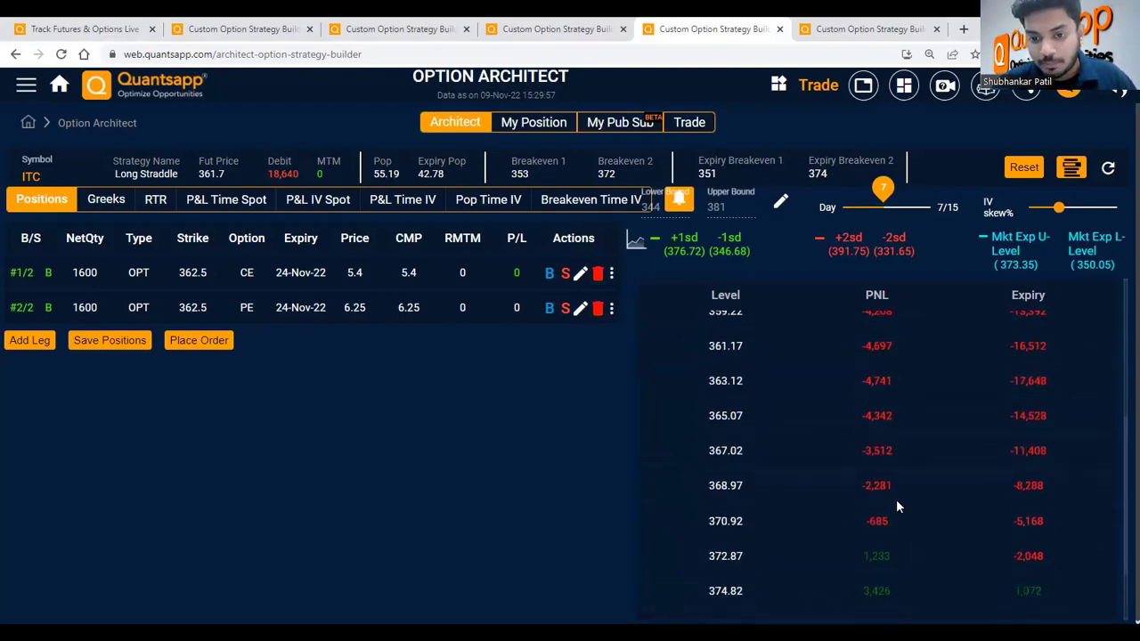
{"action": "double_click", "coordinate": [891, 520]}
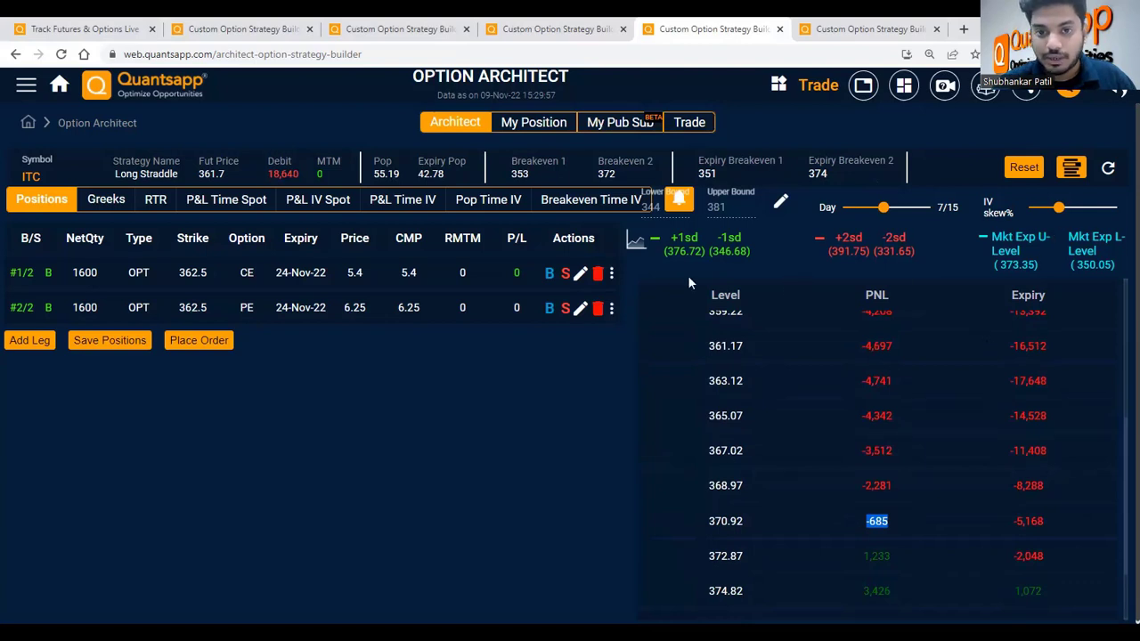
{"action": "left_click", "coordinate": [636, 241]}
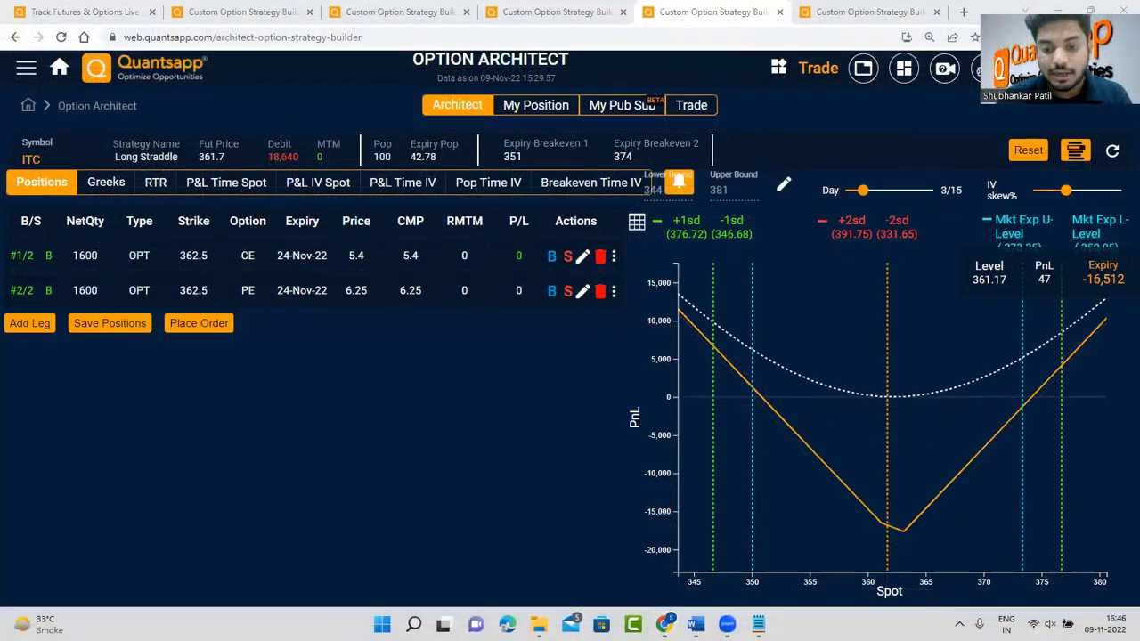
- Switch to Notepad and add "Avoid Buying Options without a Time Stop Loss" as item 2 under DONT'S, and minimize the note
{"action": "left_click", "coordinate": [758, 623]}
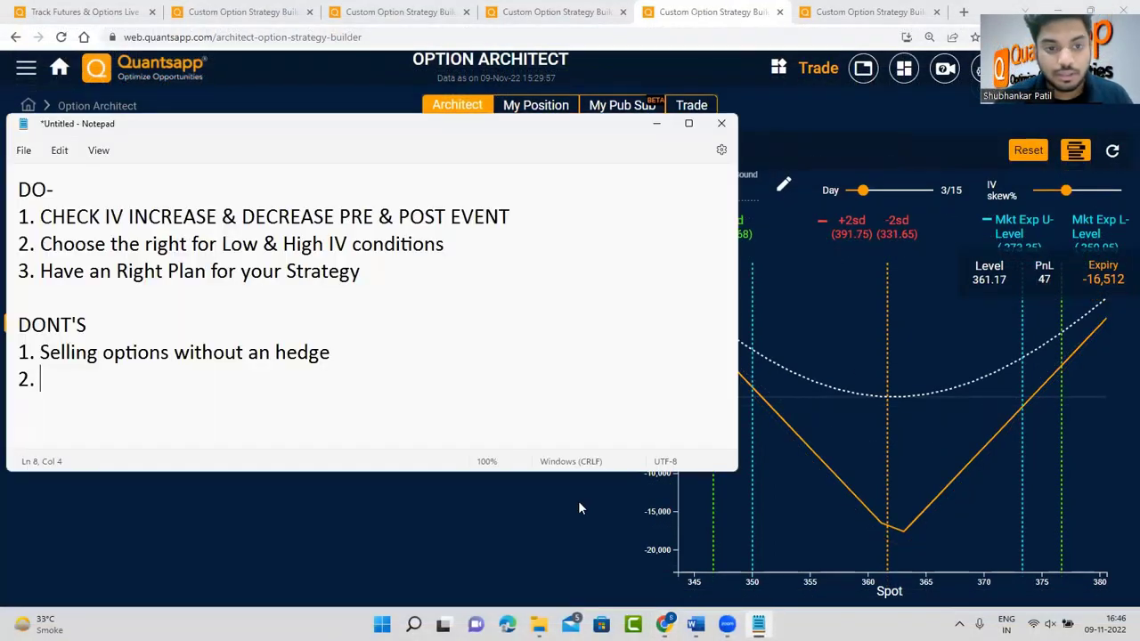
{"action": "type", "text": "Avoid Buying Options without a Time Stop Loss"}
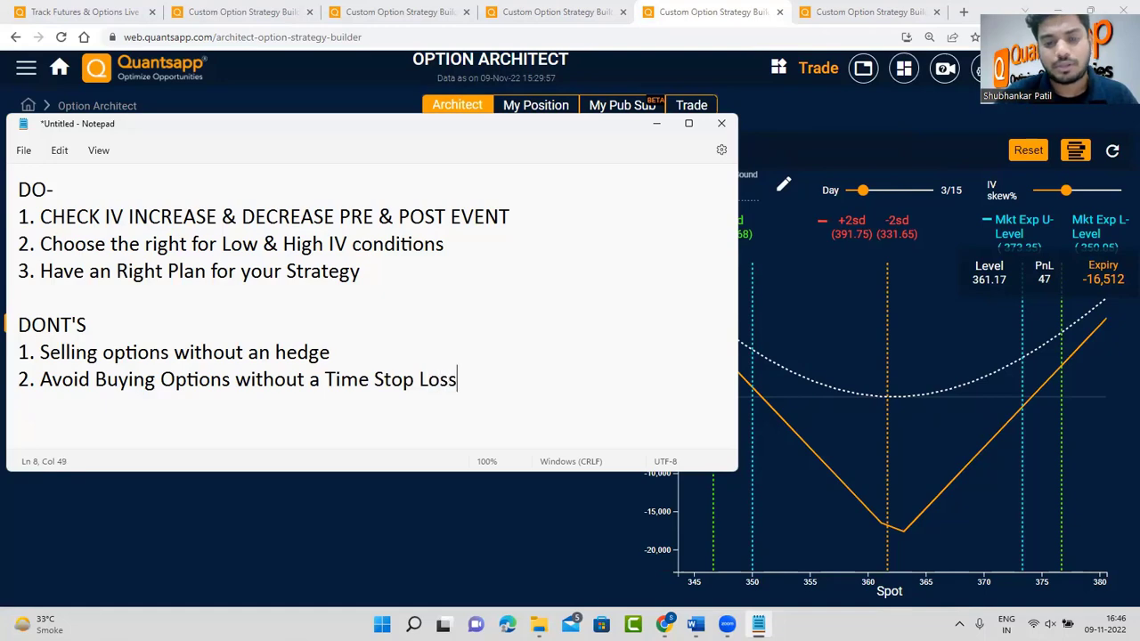
{"action": "left_click", "coordinate": [658, 126]}
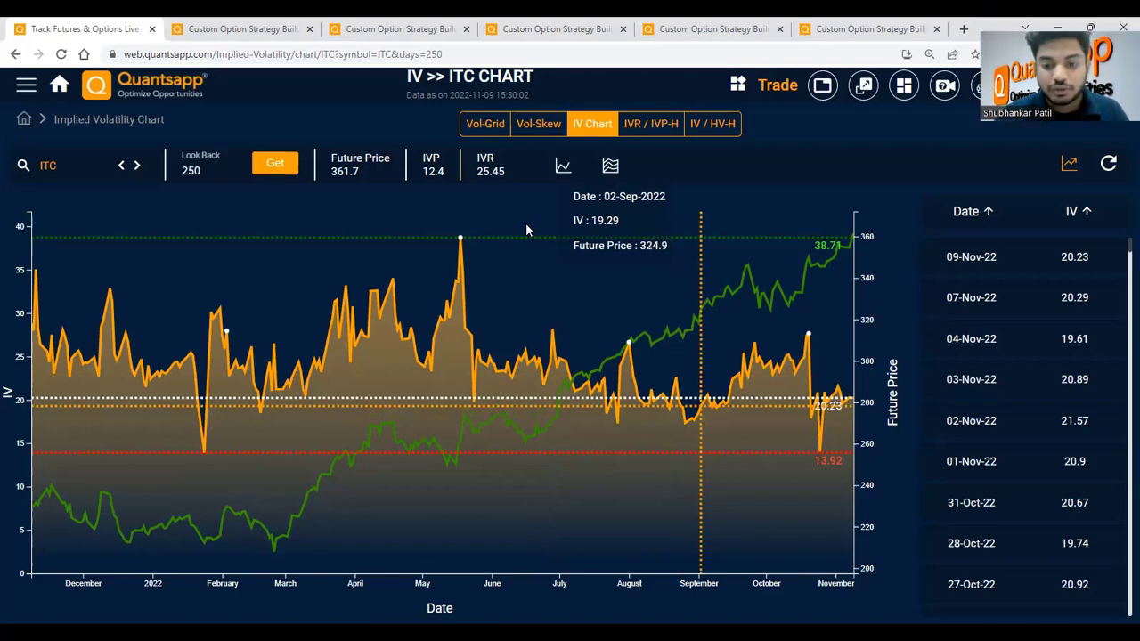
- Return to Notepad and write "Not doing impact analysis" as item 3 under DONT'S, followed by blank lines
{"action": "key", "text": "alt+Tab"}
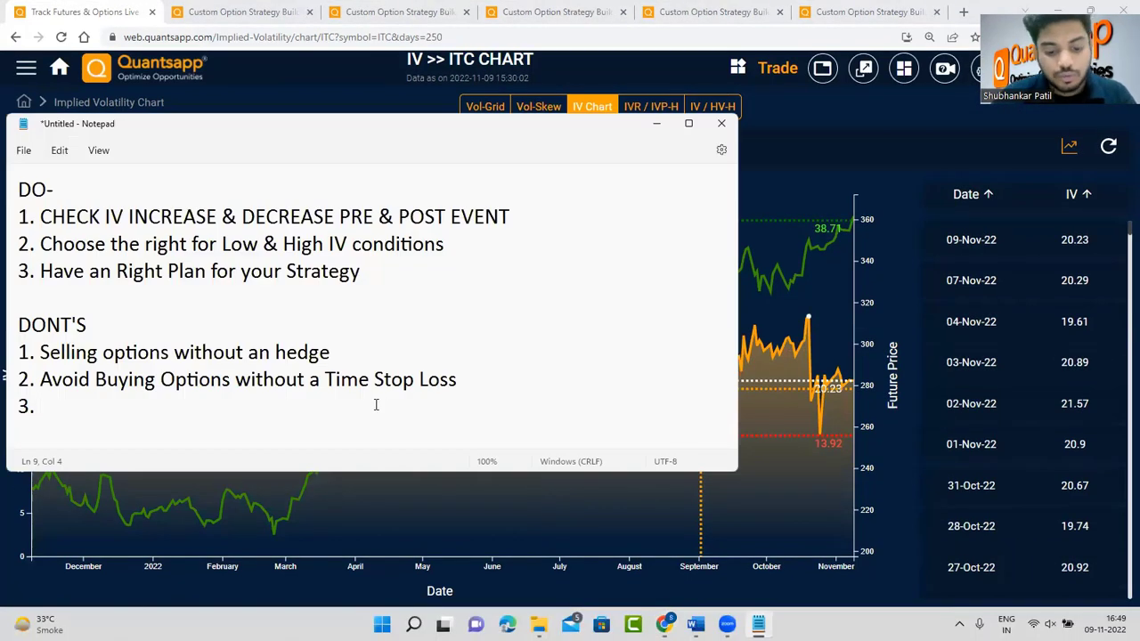
{"action": "type", "text": "No"}
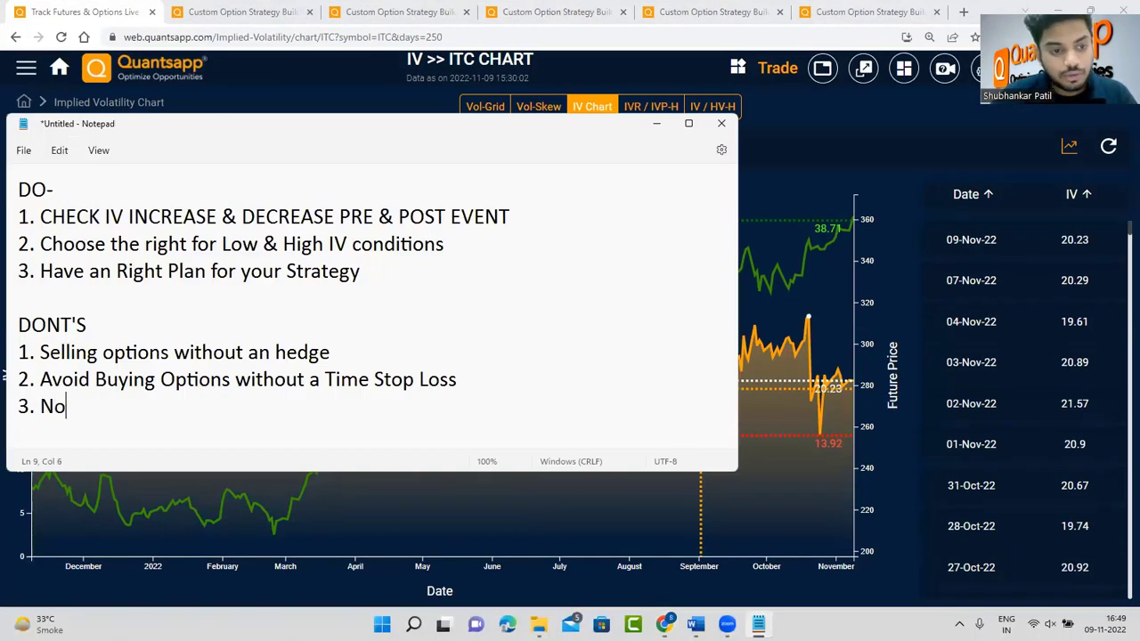
{"action": "type", "text": "t doing i"}
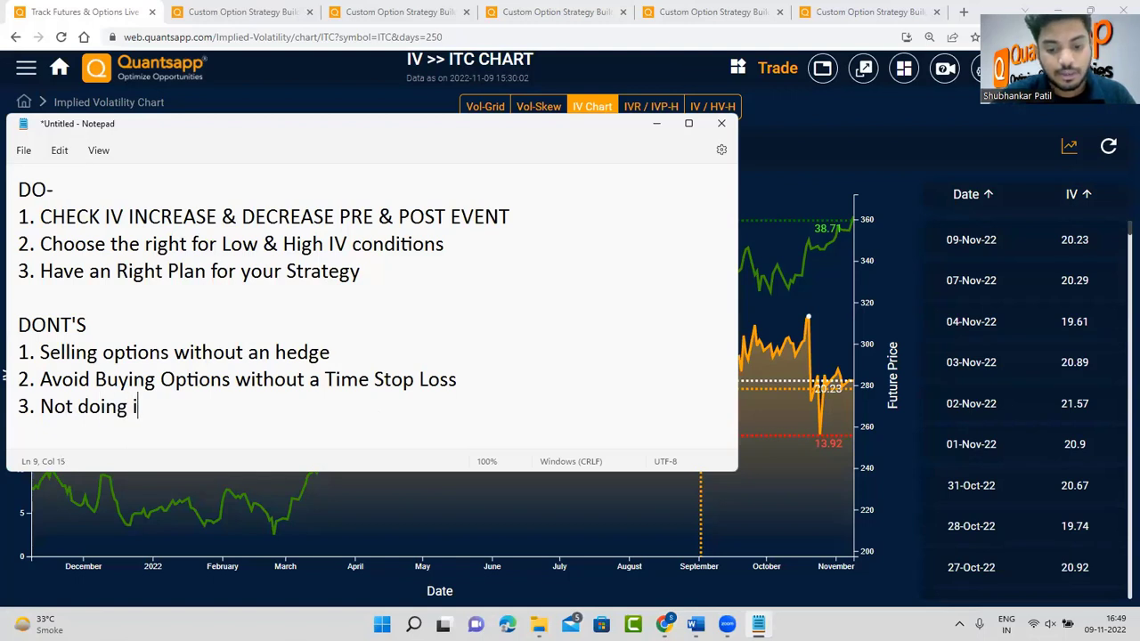
{"action": "type", "text": "mpact analysis"}
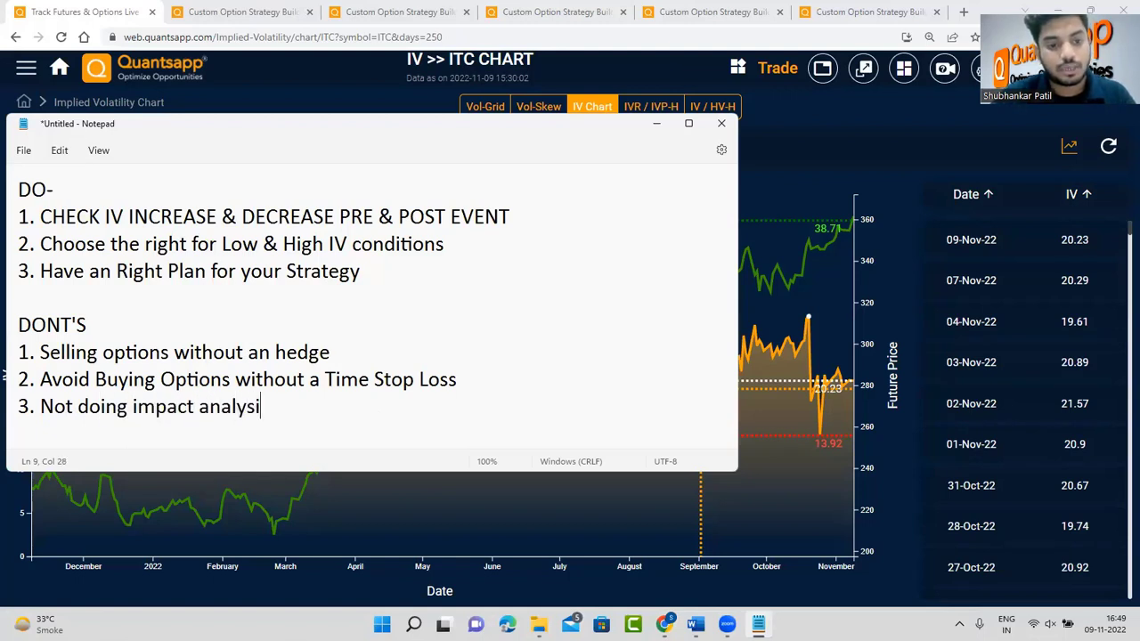
{"action": "key", "text": "Return"}
{"action": "key", "text": "Return"}
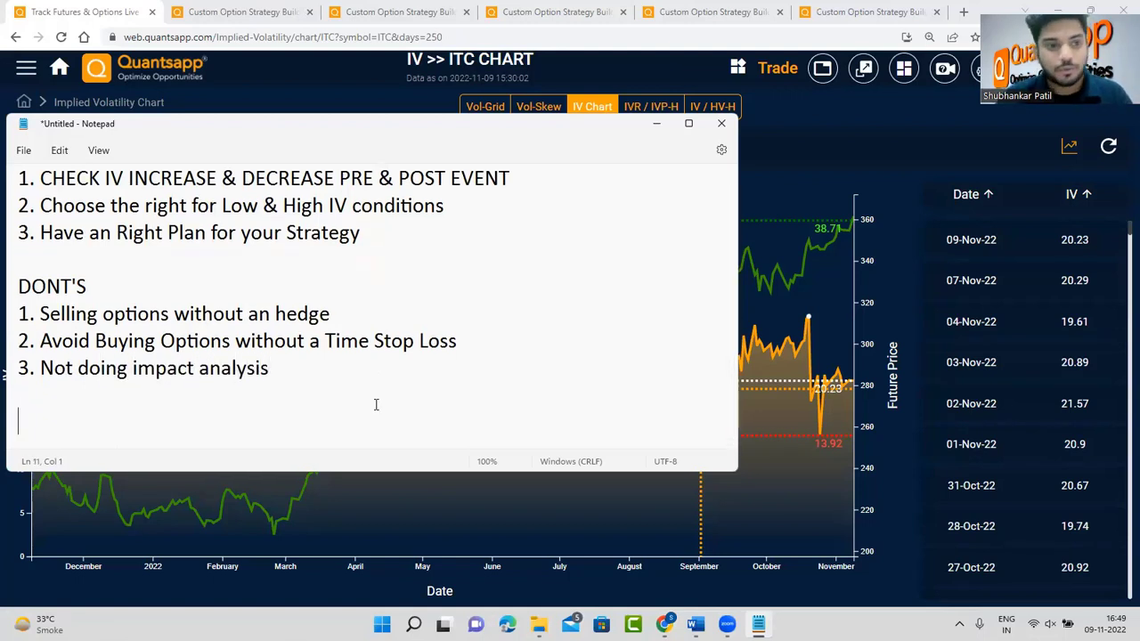
- Review the finished note by highlighting the three DO items and the three DONT'S items, and clear the selection
{"action": "scroll", "coordinate": [376, 404], "scroll_direction": "up", "scroll_amount": 1}
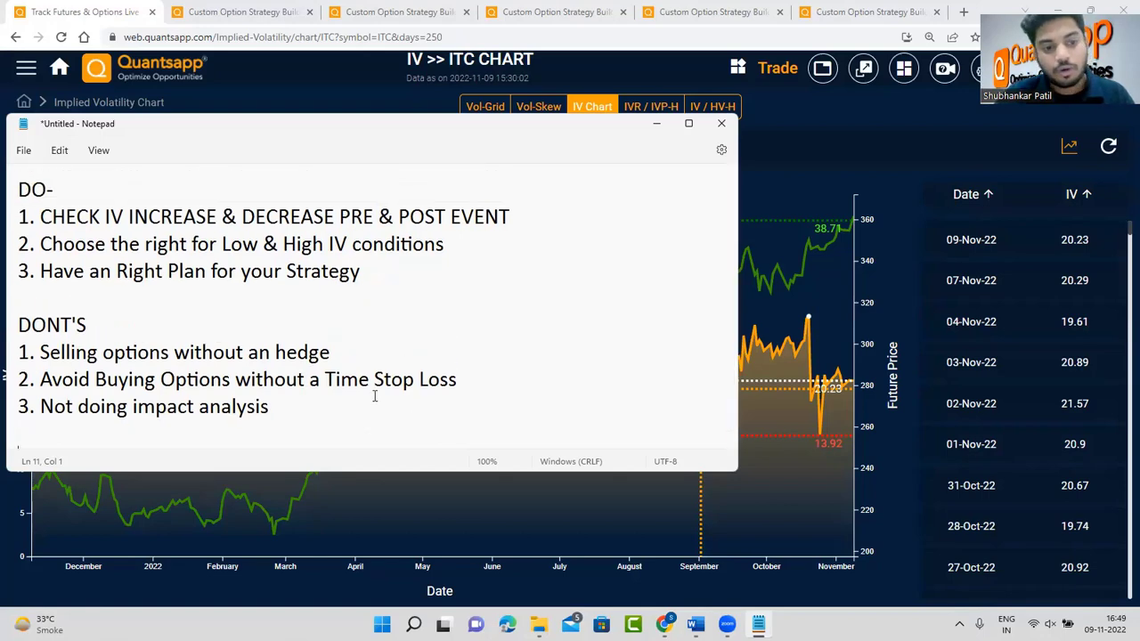
{"action": "scroll", "coordinate": [375, 401], "scroll_direction": "down", "scroll_amount": 1}
{"action": "left_click_drag", "start_coordinate": [381, 260], "coordinate": [53, 187]}
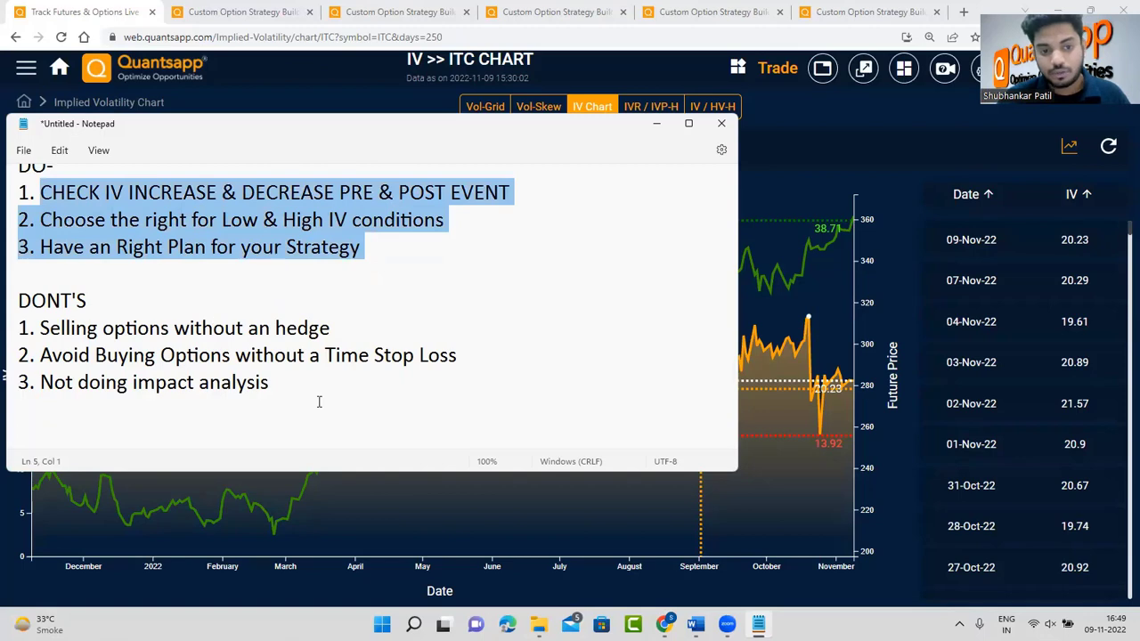
{"action": "left_click_drag", "start_coordinate": [318, 400], "coordinate": [7, 331]}
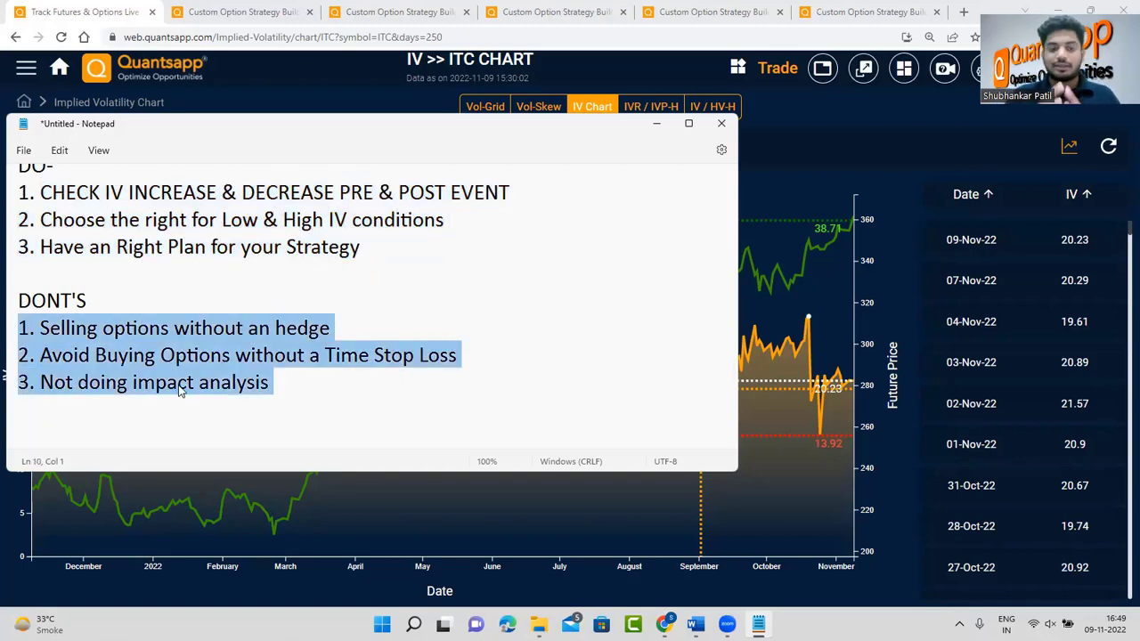
{"action": "scroll", "coordinate": [356, 375], "scroll_direction": "up", "scroll_amount": 1}
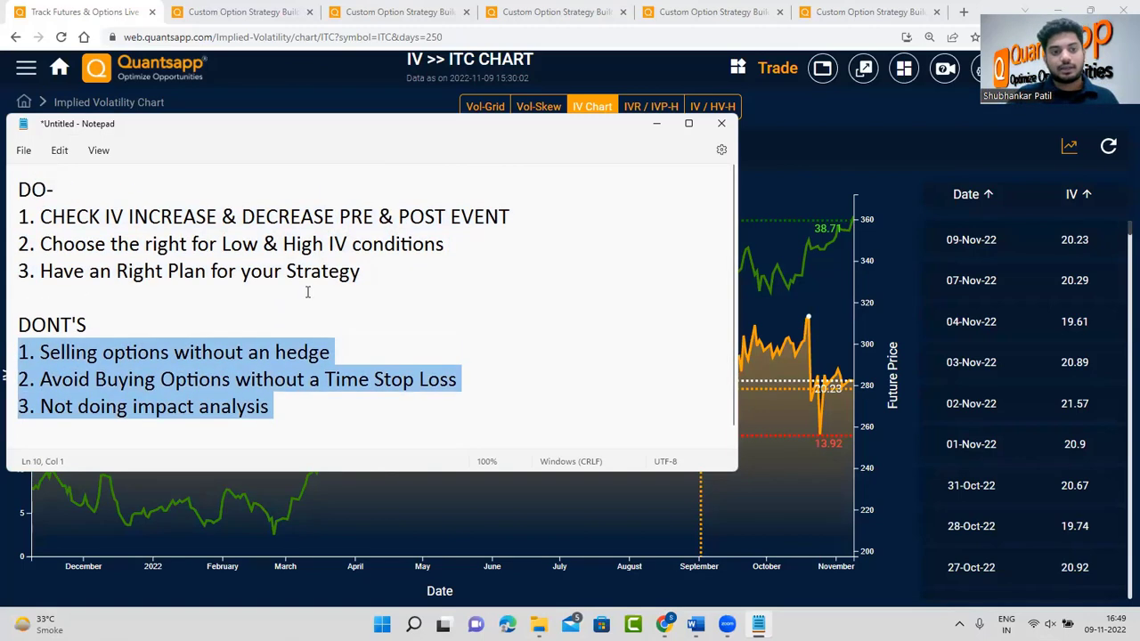
{"action": "left_click", "coordinate": [555, 347]}
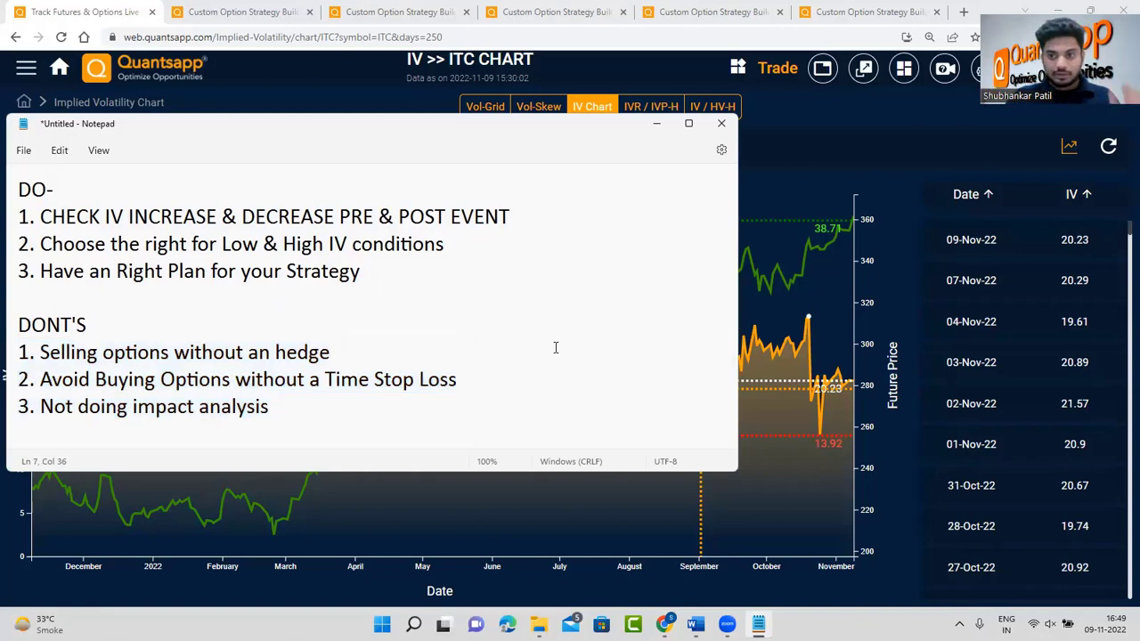